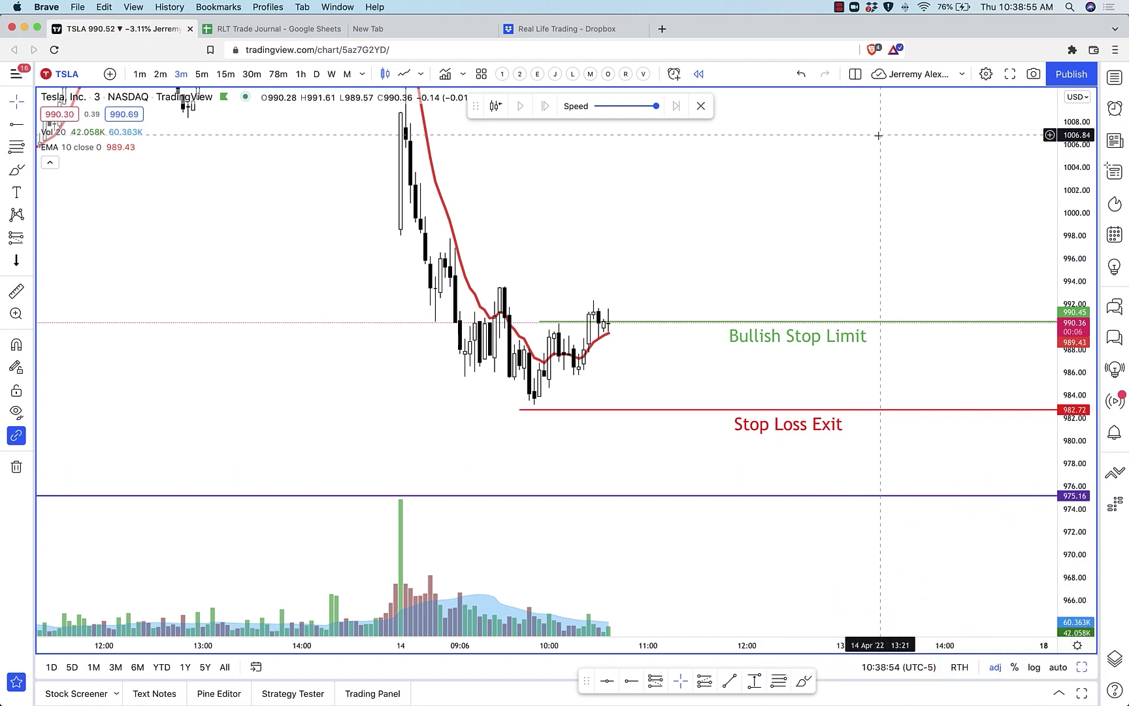
# Add a text note beside the price action calling the double bottom a reversal signal
pyautogui.hscroll(3, 577, 182)
pyautogui.click(16, 192)
pyautogui.click(688, 152)
pyautogui.write('A double')
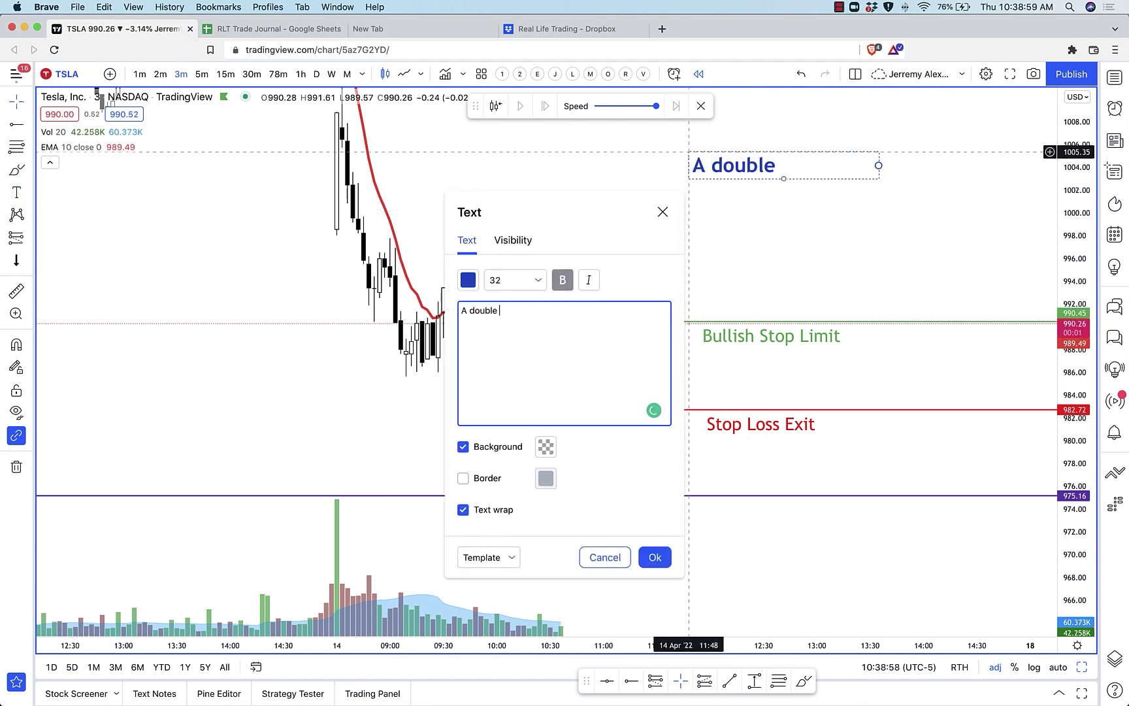
pyautogui.write('. bottom is a ')
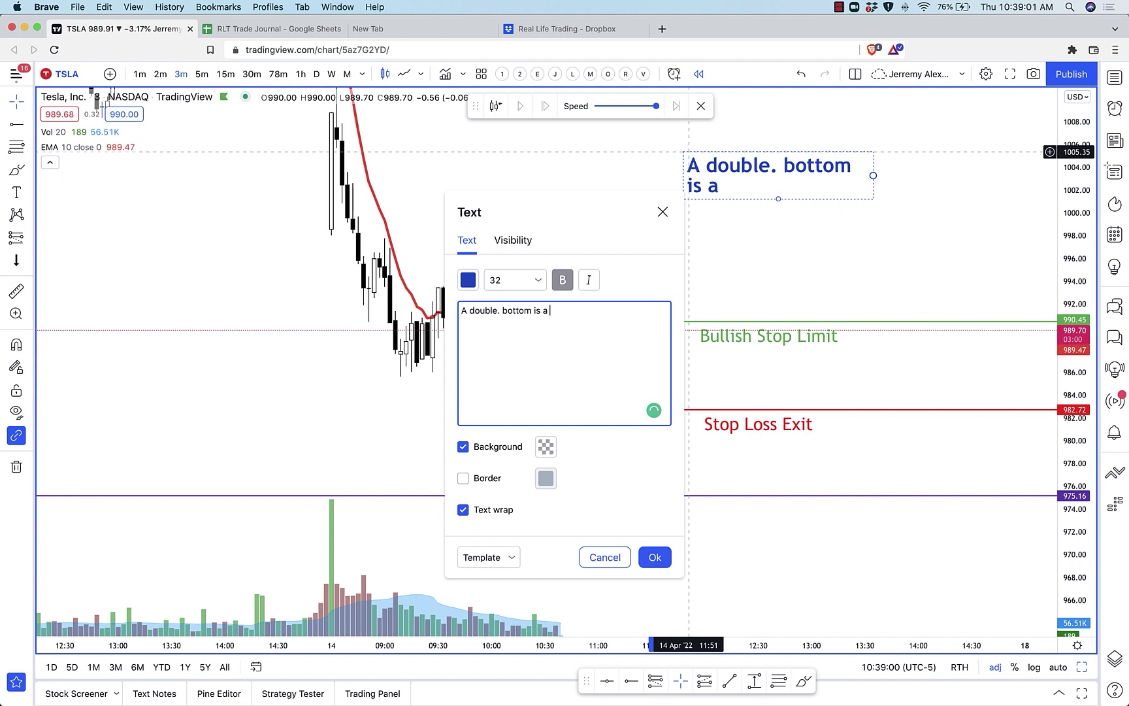
pyautogui.write('reversal sigaa')
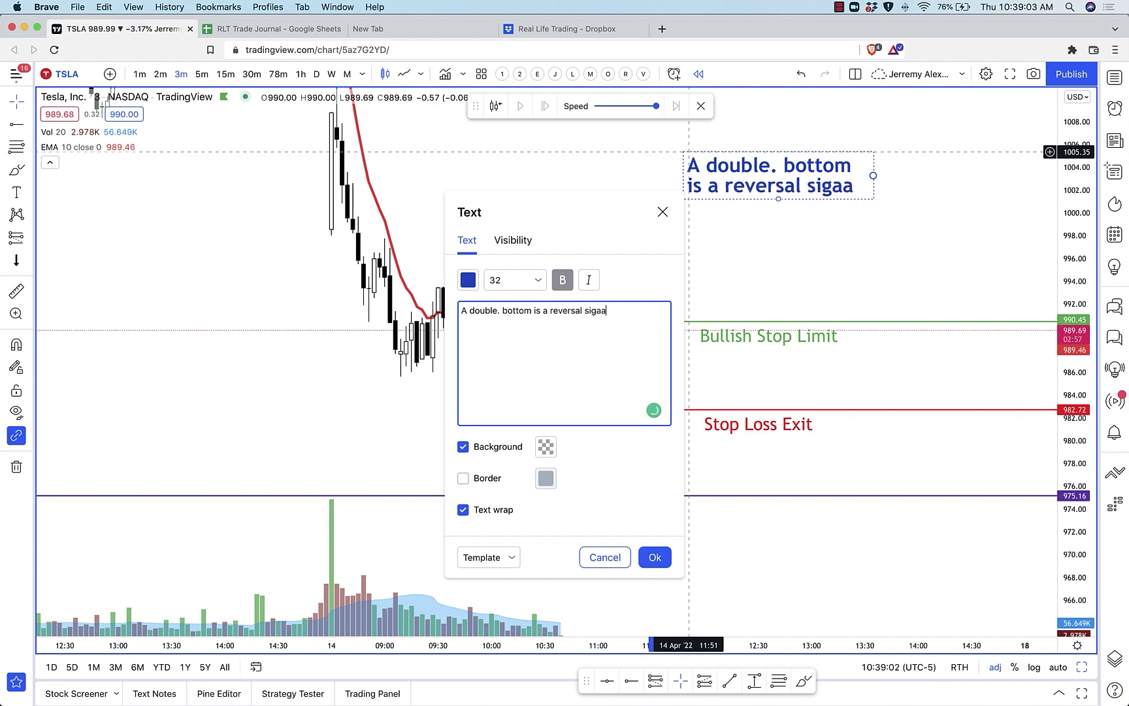
pyautogui.press('BackSpace')
pyautogui.press('BackSpace')
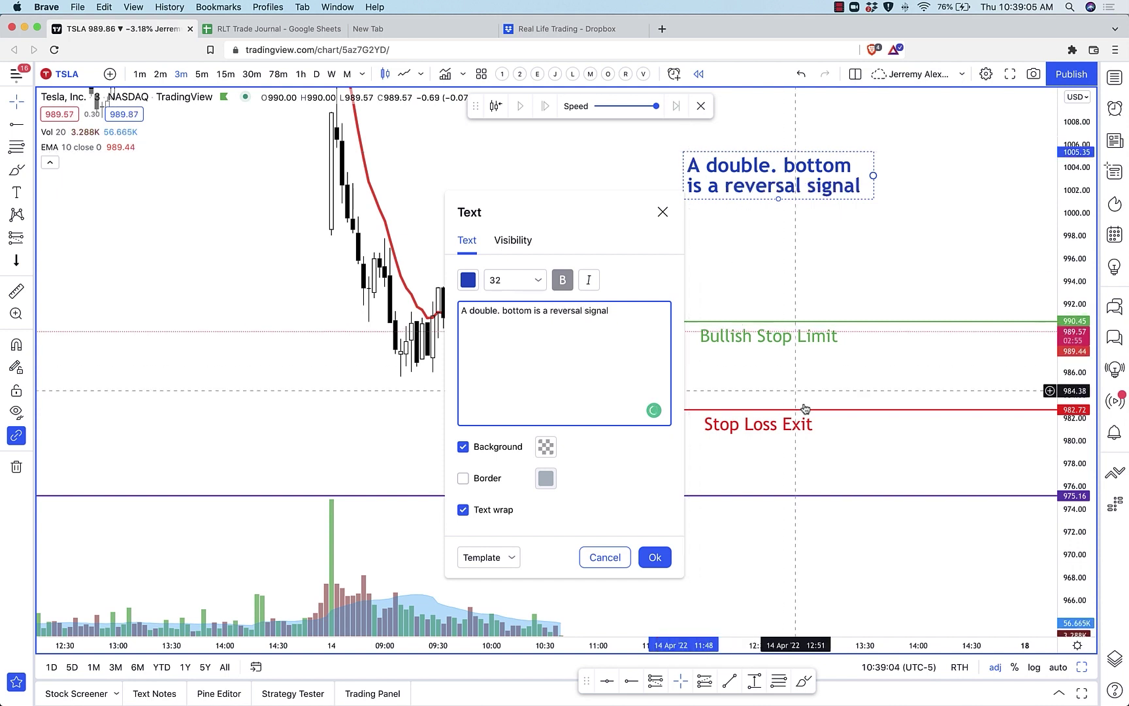
pyautogui.click(655, 556)
pyautogui.click(696, 278)
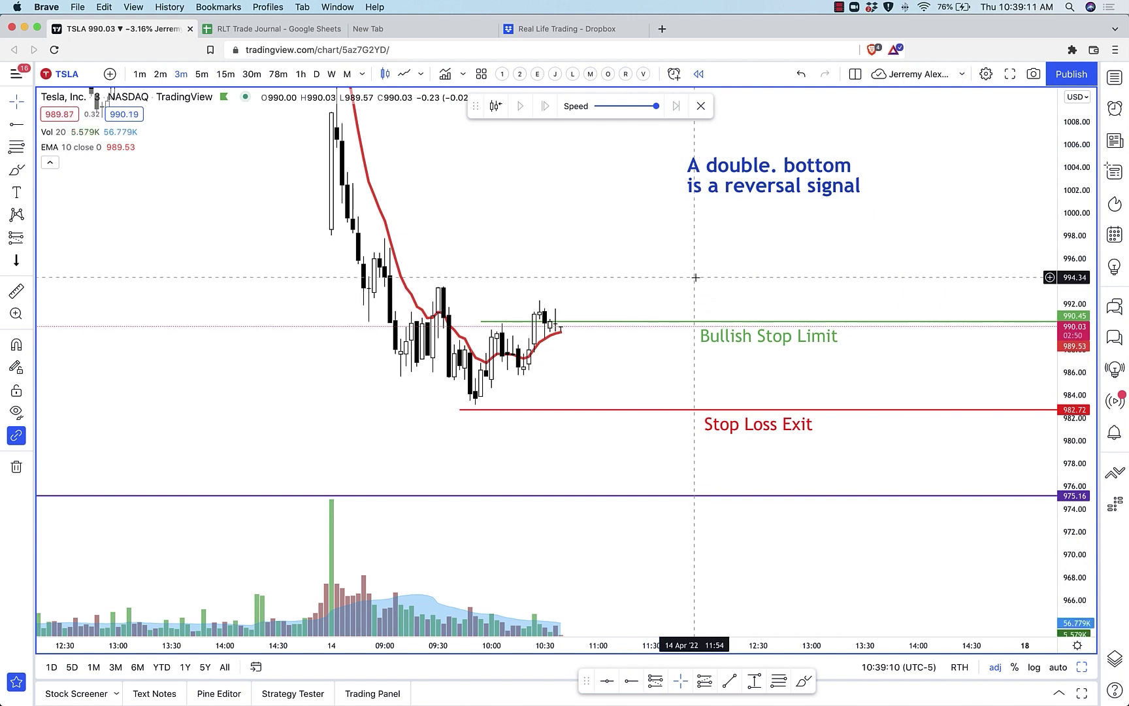
# Delete the double-bottom text note and reframe the chart on the recent candles
pyautogui.click(779, 160)
pyautogui.press('Delete')
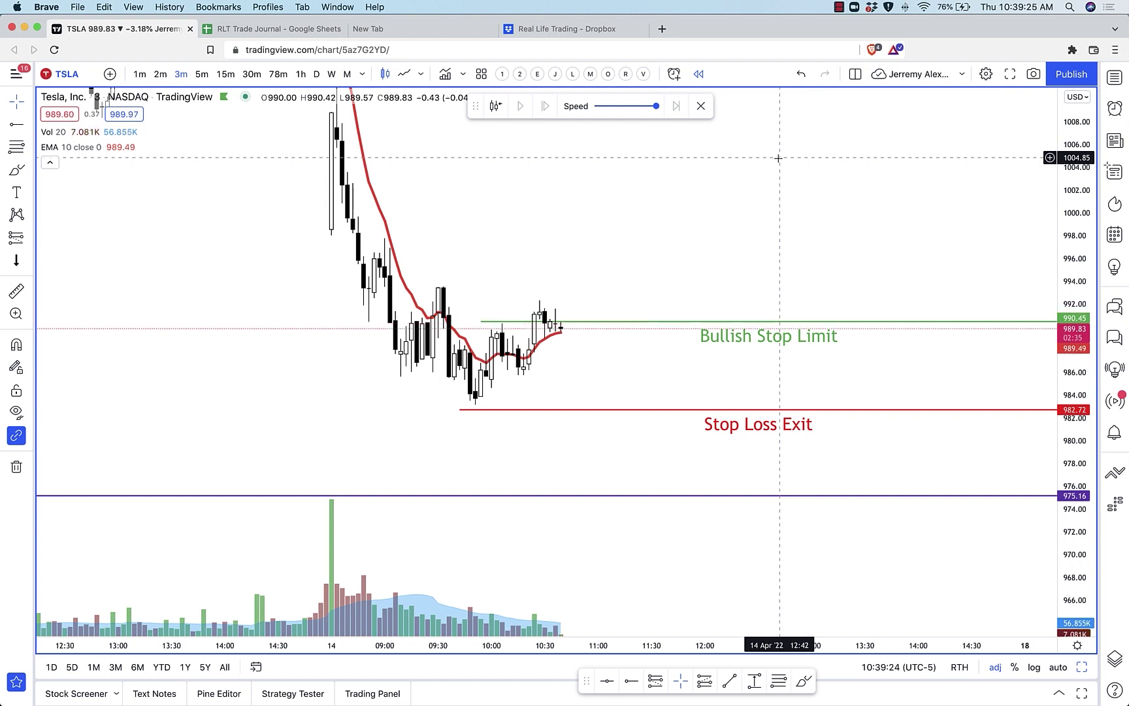
pyautogui.moveTo(784, 239); pyautogui.dragTo(731, 224)
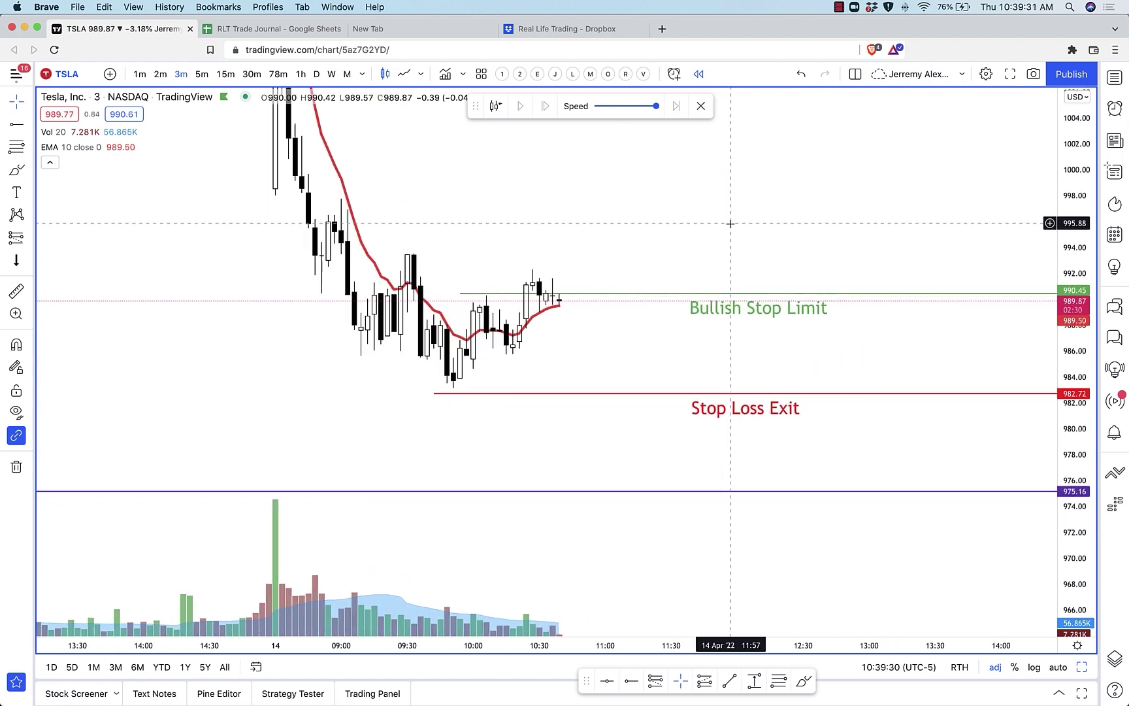
# Sketch green freehand strokes along the double bottom and beside the candles, then undo them
pyautogui.click(16, 170)
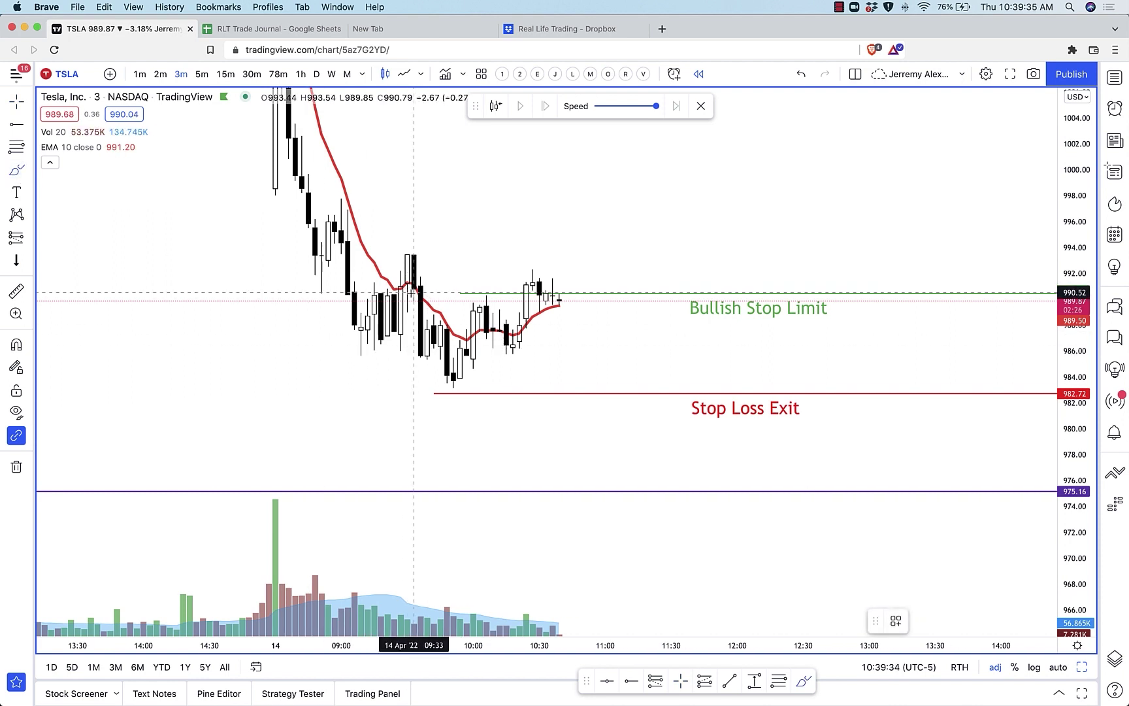
pyautogui.moveTo(414, 298)
pyautogui.mouseDown()
pyautogui.moveTo(445, 384)
pyautogui.moveTo(487, 303)
pyautogui.moveTo(519, 348)
pyautogui.moveTo(545, 274)
pyautogui.mouseUp()
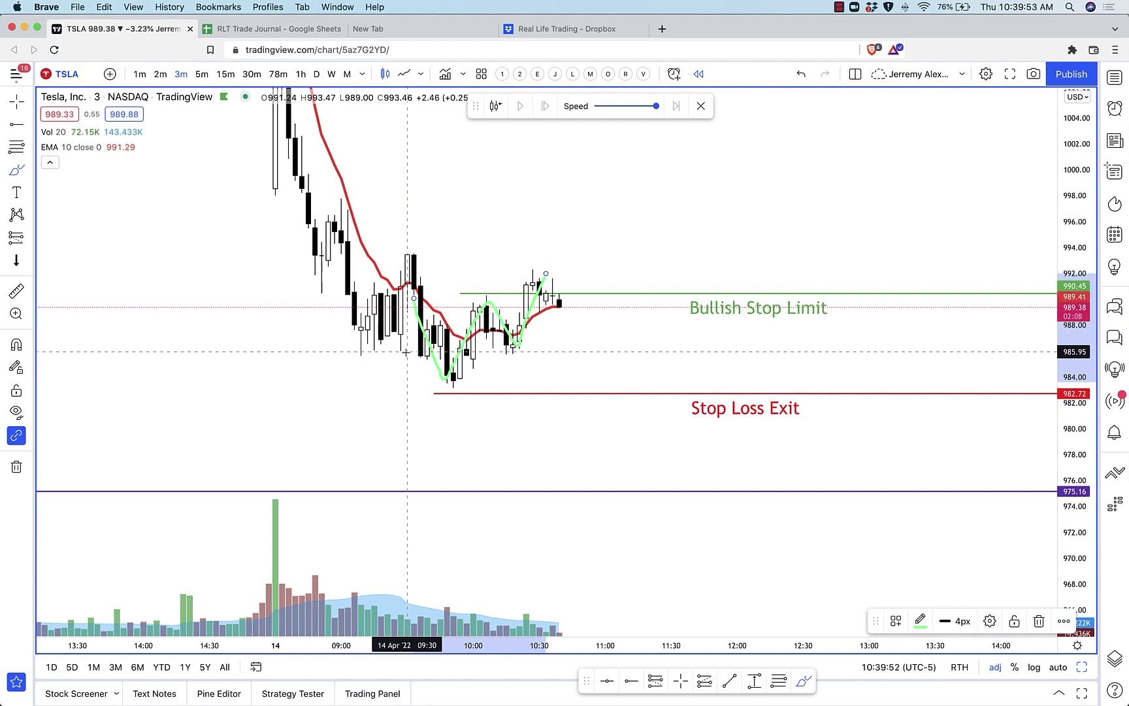
pyautogui.press('XF86AudioRaiseVolume')
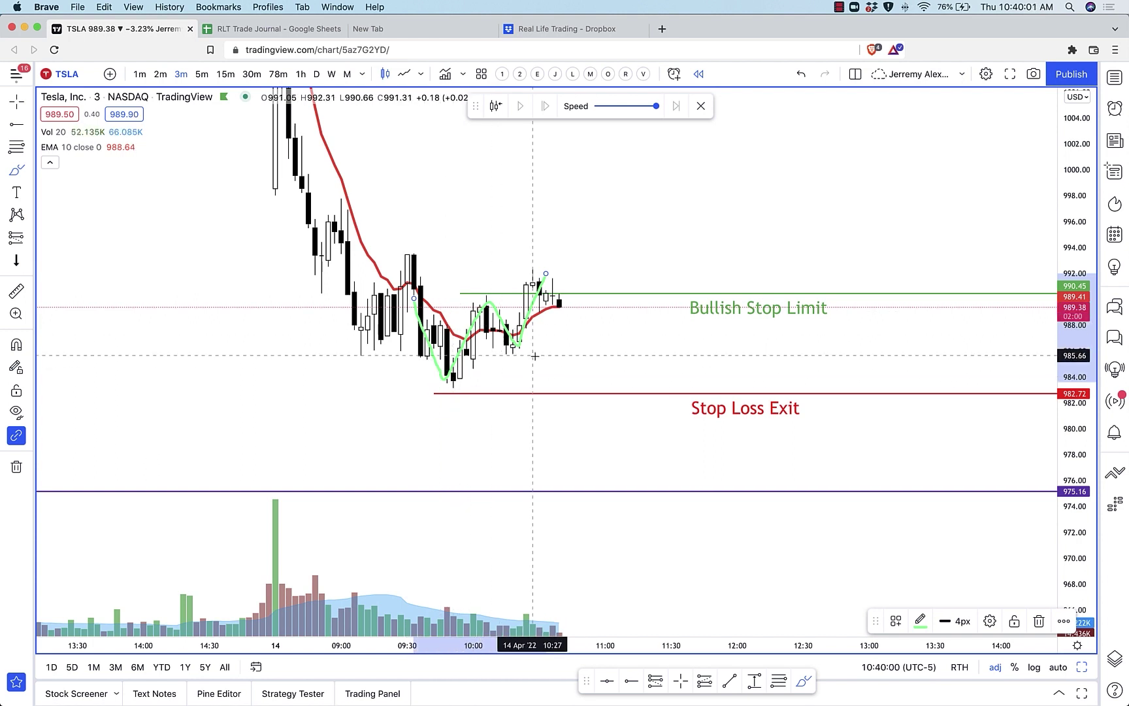
pyautogui.moveTo(553, 356)
pyautogui.mouseDown()
pyautogui.moveTo(552, 327)
pyautogui.moveTo(605, 360)
pyautogui.moveTo(620, 317)
pyautogui.moveTo(686, 355)
pyautogui.moveTo(717, 307)
pyautogui.mouseUp()
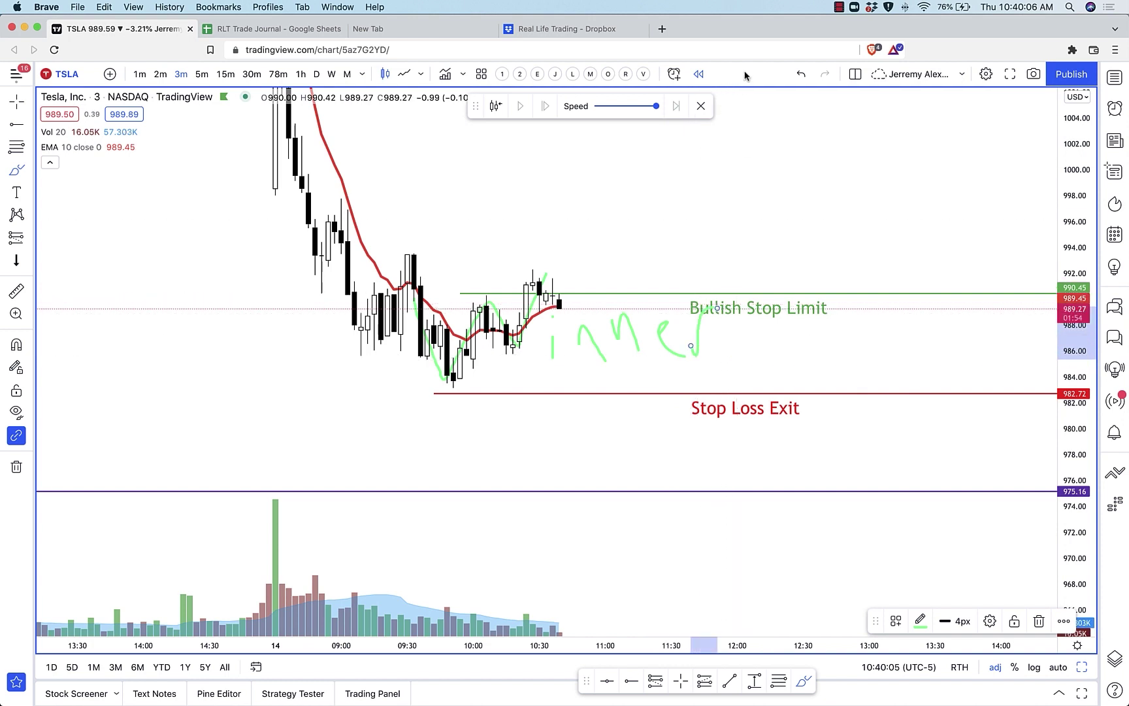
pyautogui.click(798, 77)
pyautogui.click(798, 76)
pyautogui.click(798, 77)
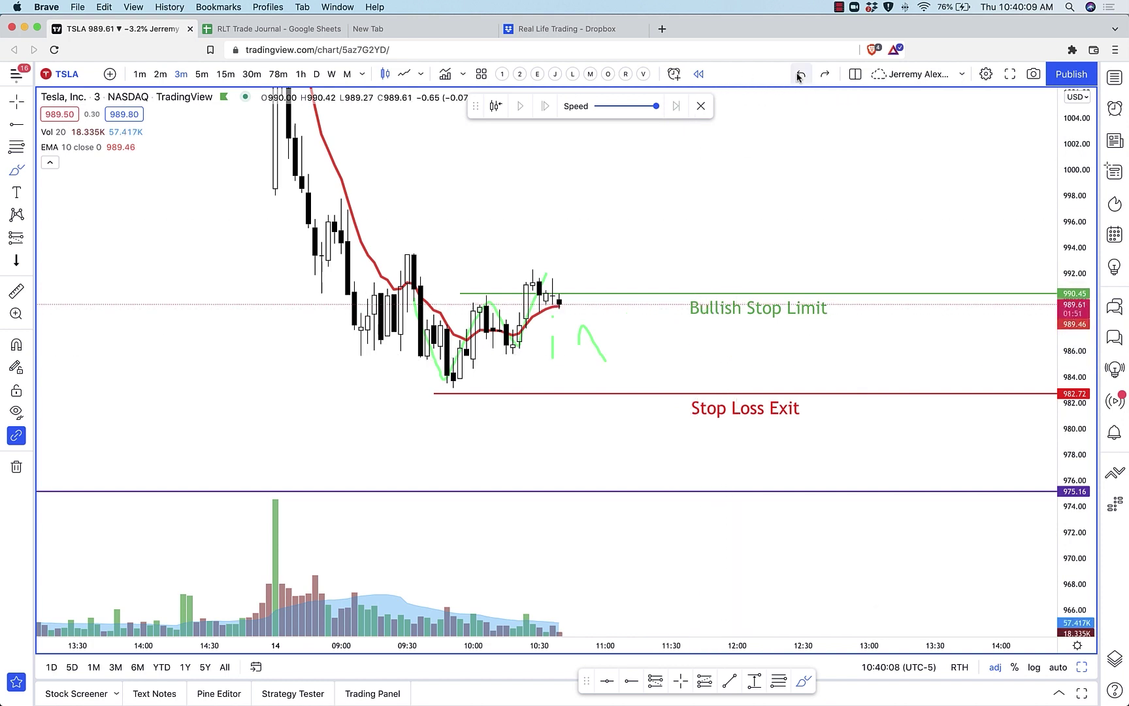
pyautogui.click(797, 76)
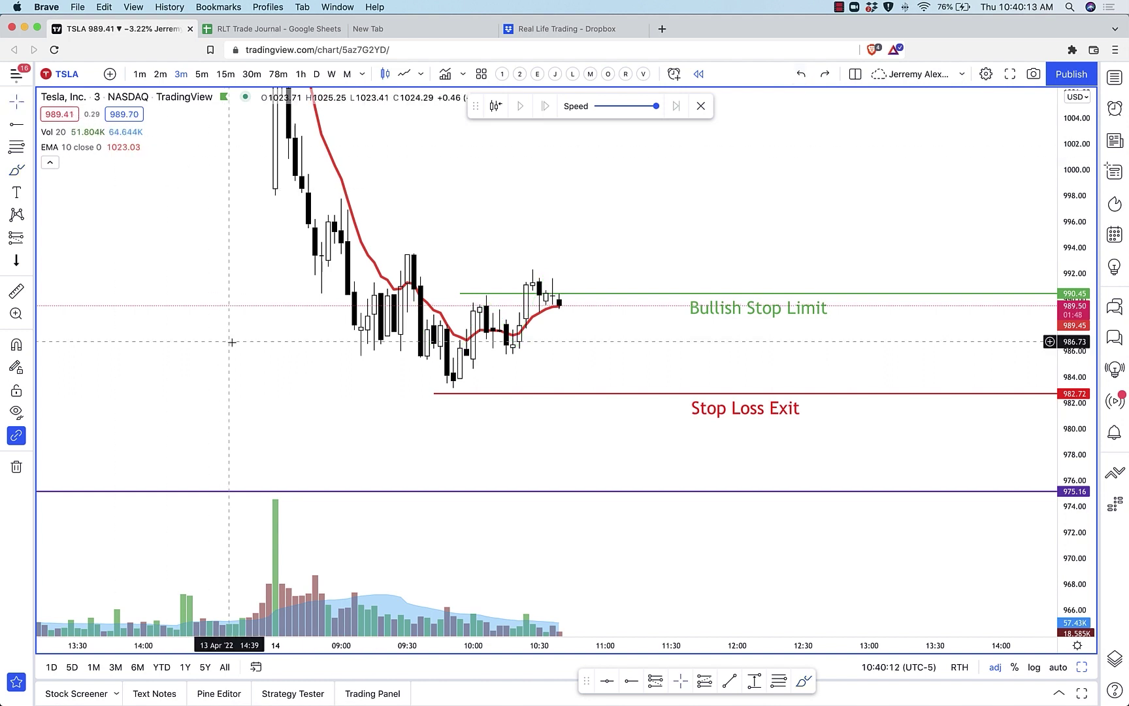
# Start bar replay from the 10:27 bar
pyautogui.click(496, 106)
pyautogui.click(532, 262)
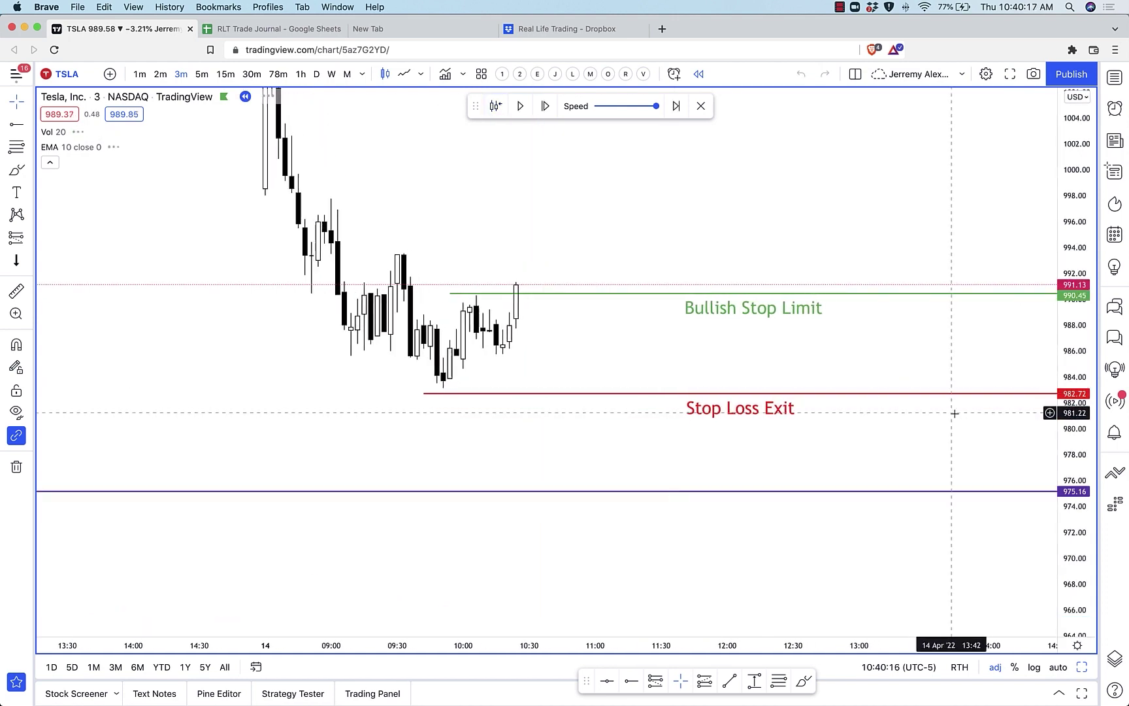
pyautogui.hscroll(-3, 695, 338)
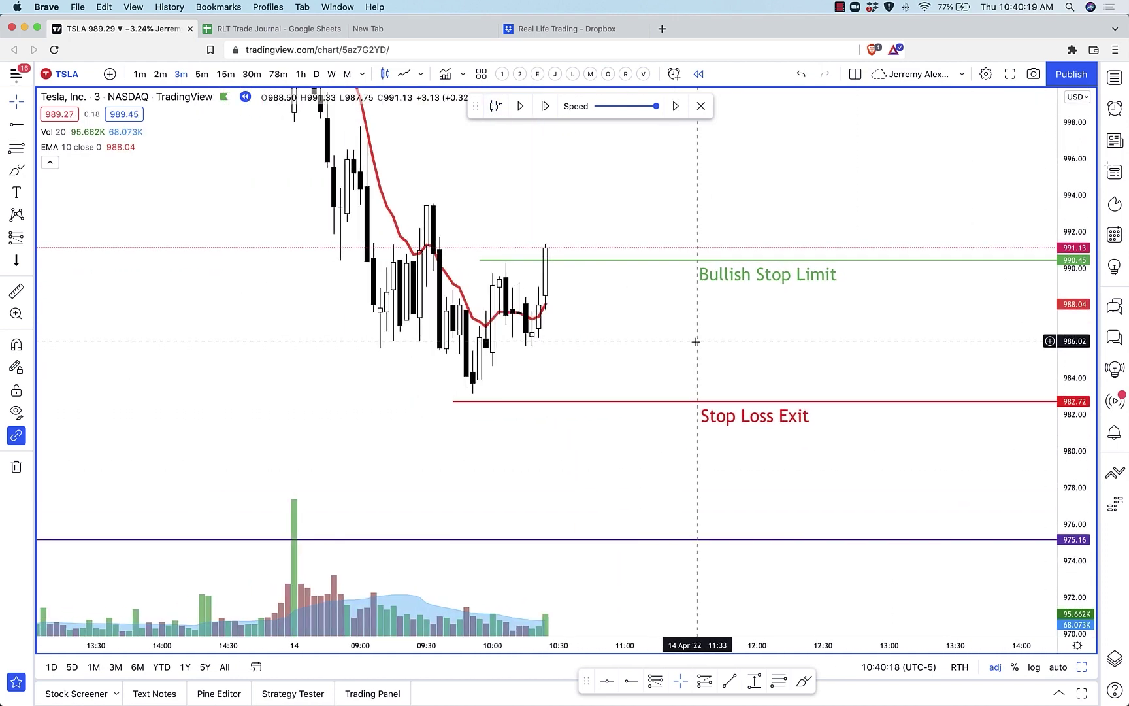
pyautogui.hscroll(3, 157, 323)
pyautogui.scroll(2, 156, 323)
# Hide and re-show drawings, then trace the double-bottom path with a green brush stroke
pyautogui.click(14, 413)
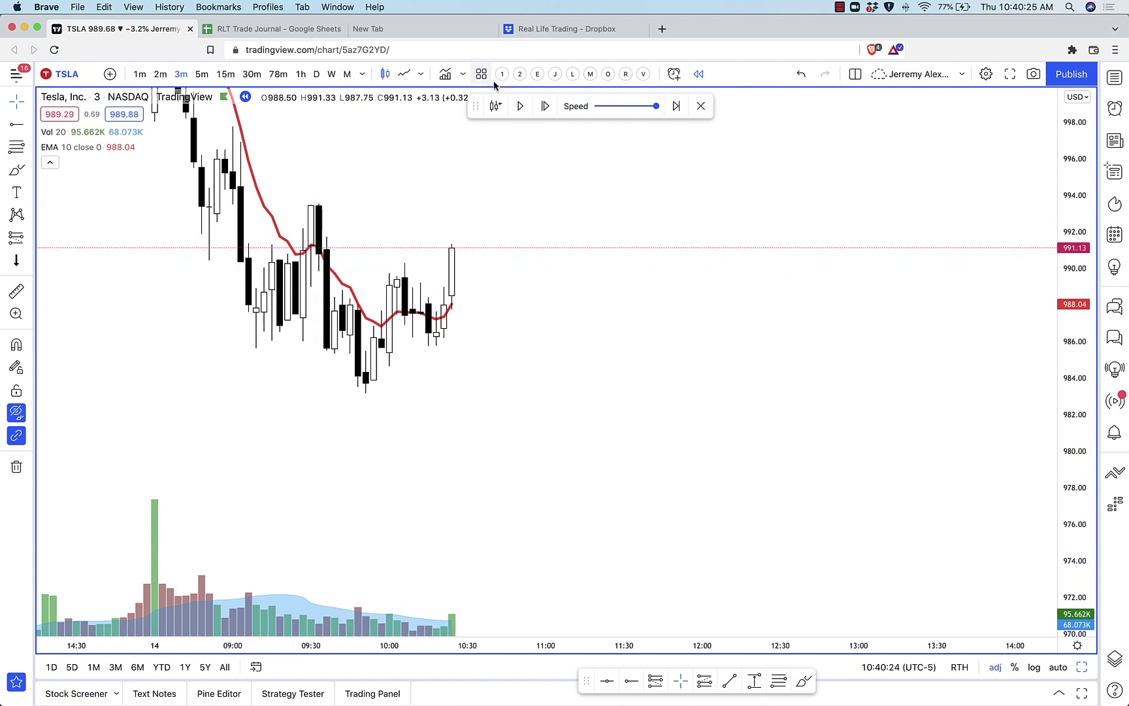
pyautogui.click(17, 412)
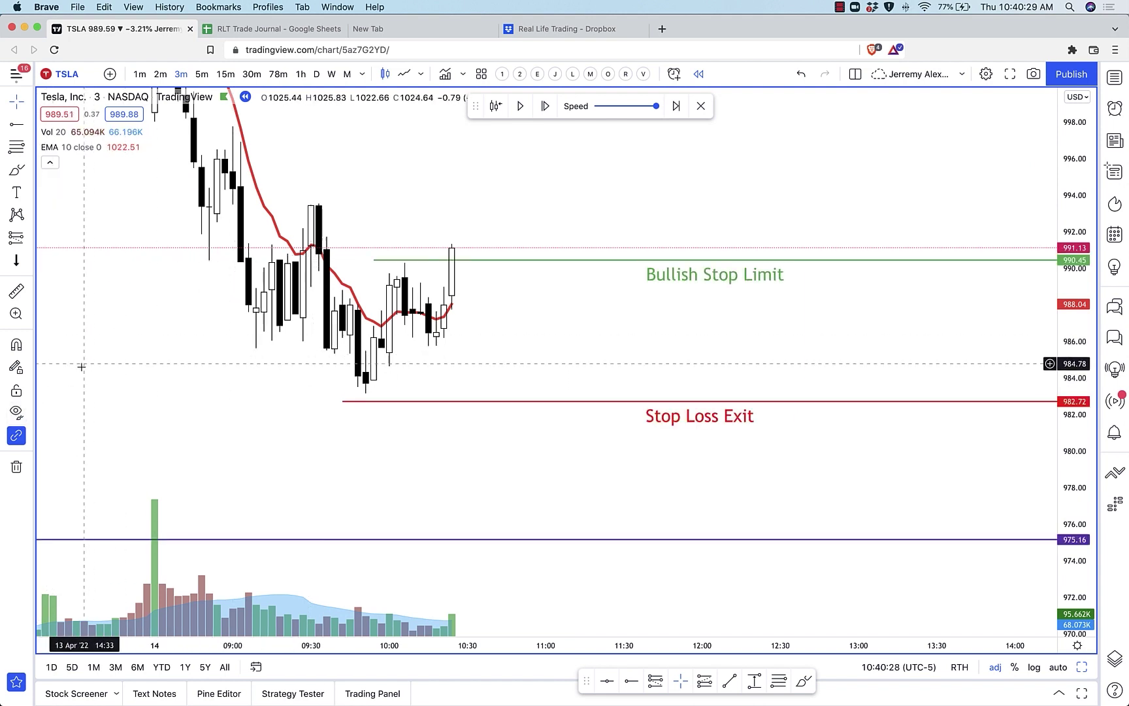
pyautogui.click(13, 172)
pyautogui.moveTo(321, 251)
pyautogui.mouseDown()
pyautogui.moveTo(366, 376)
pyautogui.moveTo(405, 265)
pyautogui.moveTo(428, 339)
pyautogui.moveTo(437, 327)
pyautogui.moveTo(459, 233)
pyautogui.mouseUp()
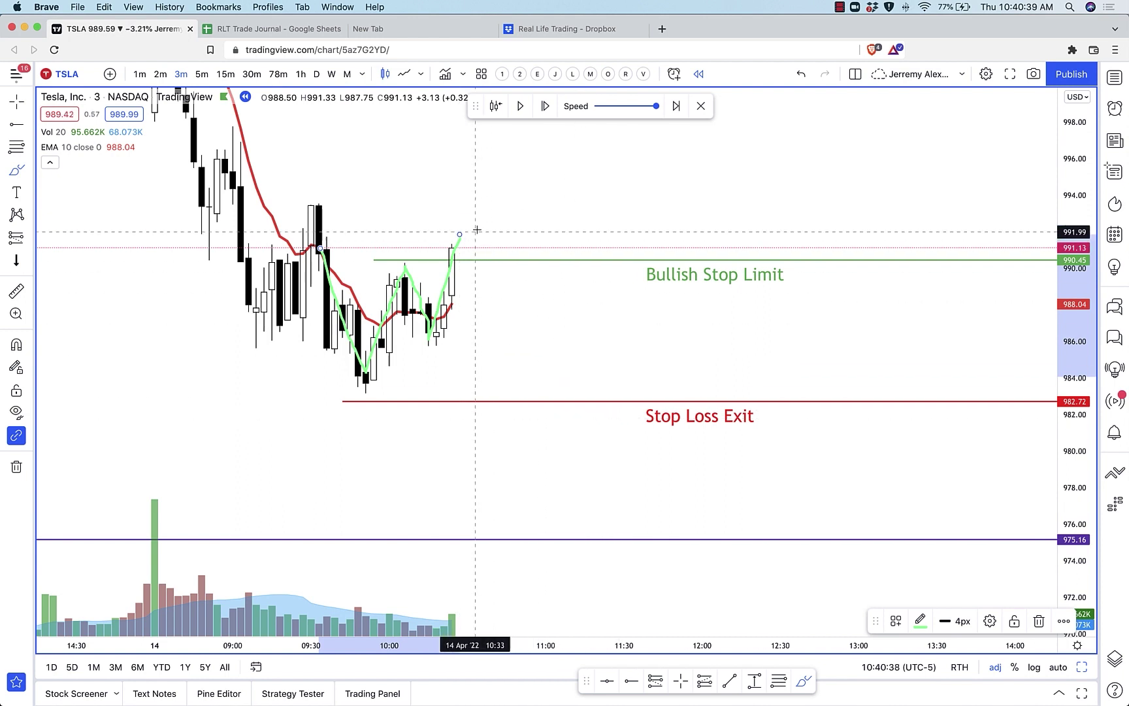
pyautogui.click(405, 74)
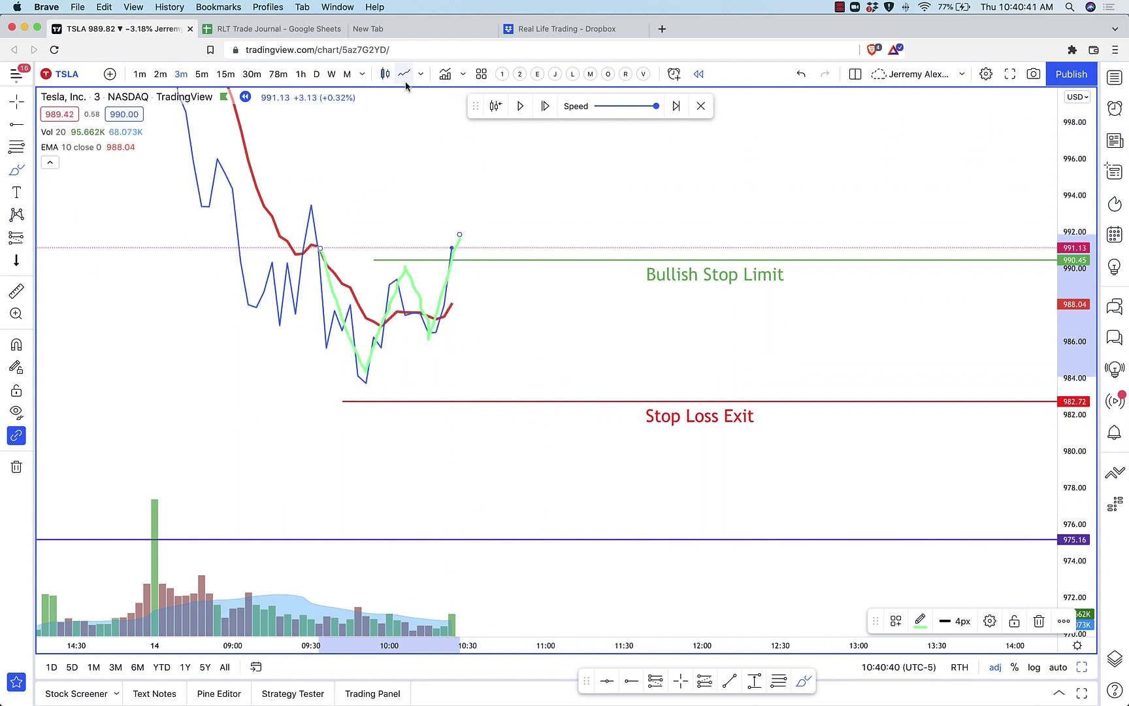
pyautogui.click(12, 417)
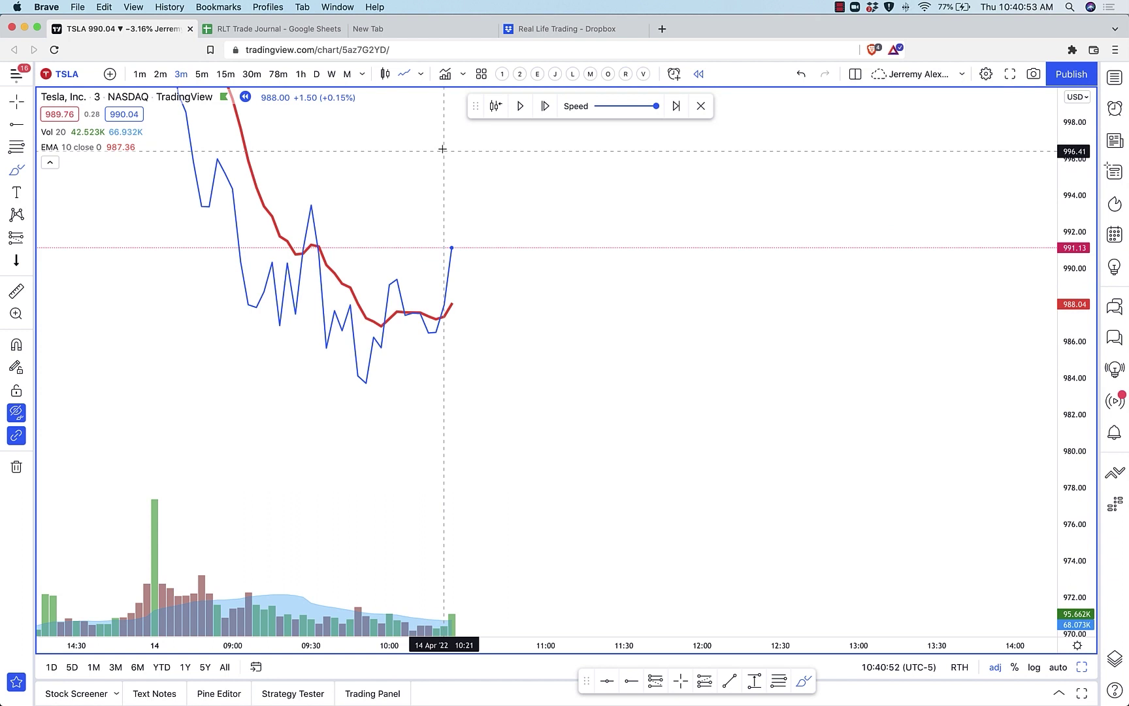
pyautogui.click(384, 75)
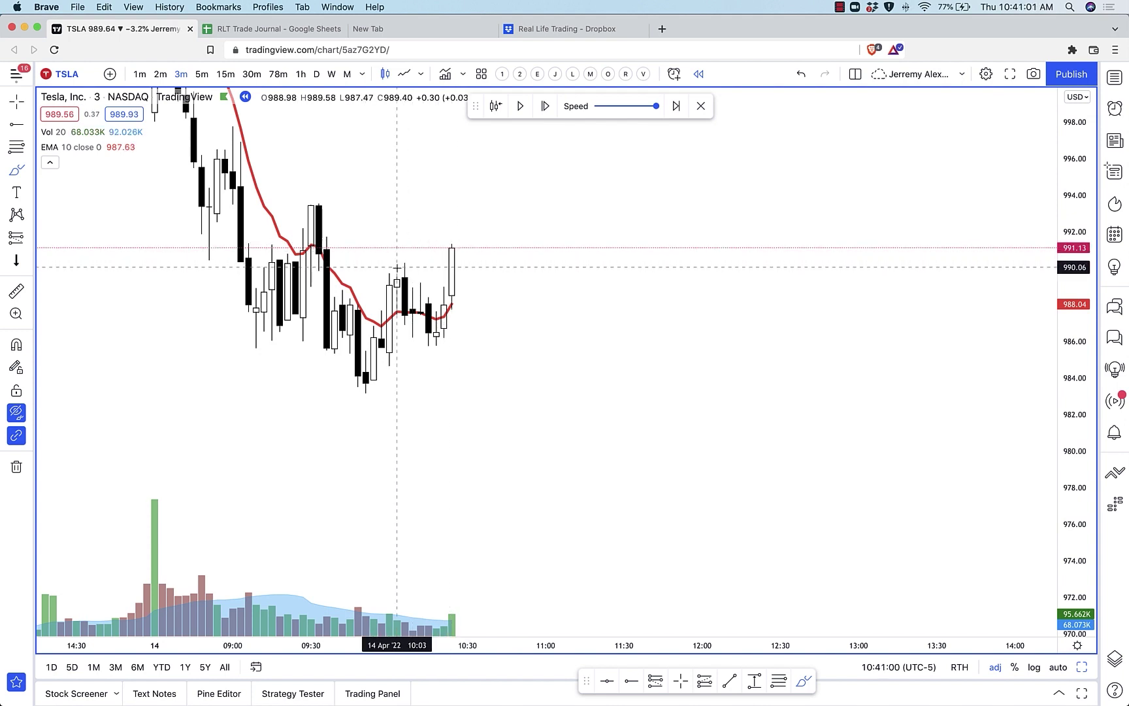
pyautogui.click(14, 413)
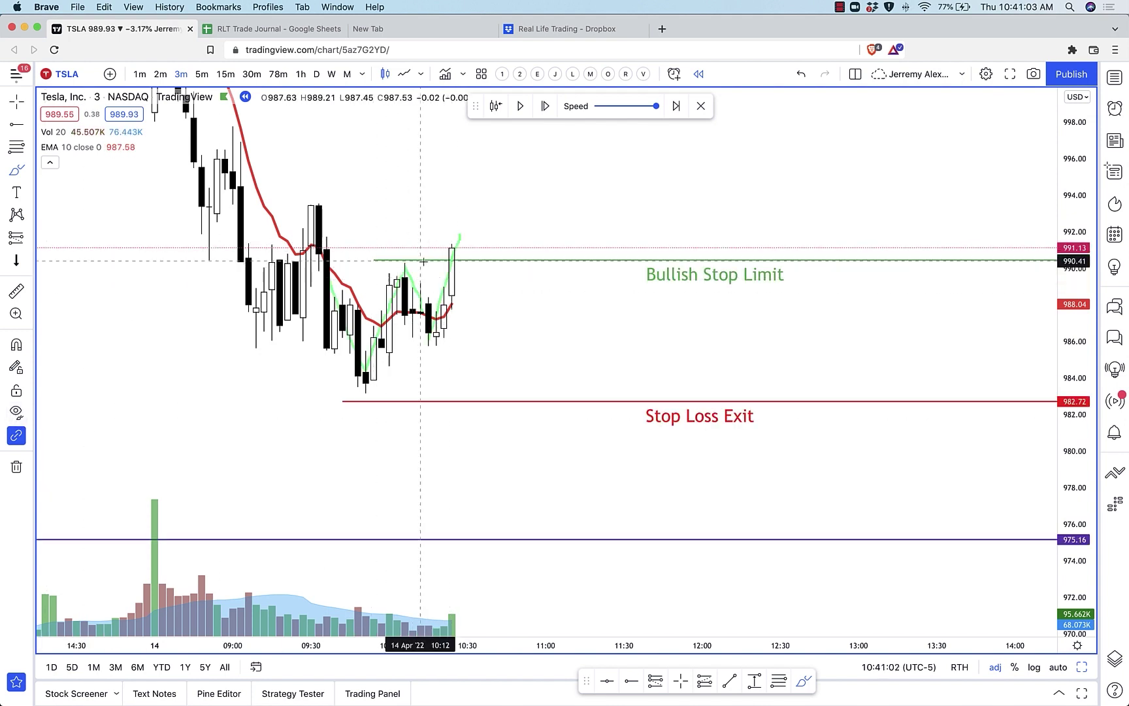
pyautogui.moveTo(496, 224); pyautogui.dragTo(567, 189)
pyautogui.moveTo(495, 225)
pyautogui.mouseDown()
pyautogui.moveTo(455, 248)
pyautogui.moveTo(474, 229)
pyautogui.moveTo(498, 248)
pyautogui.mouseUp()
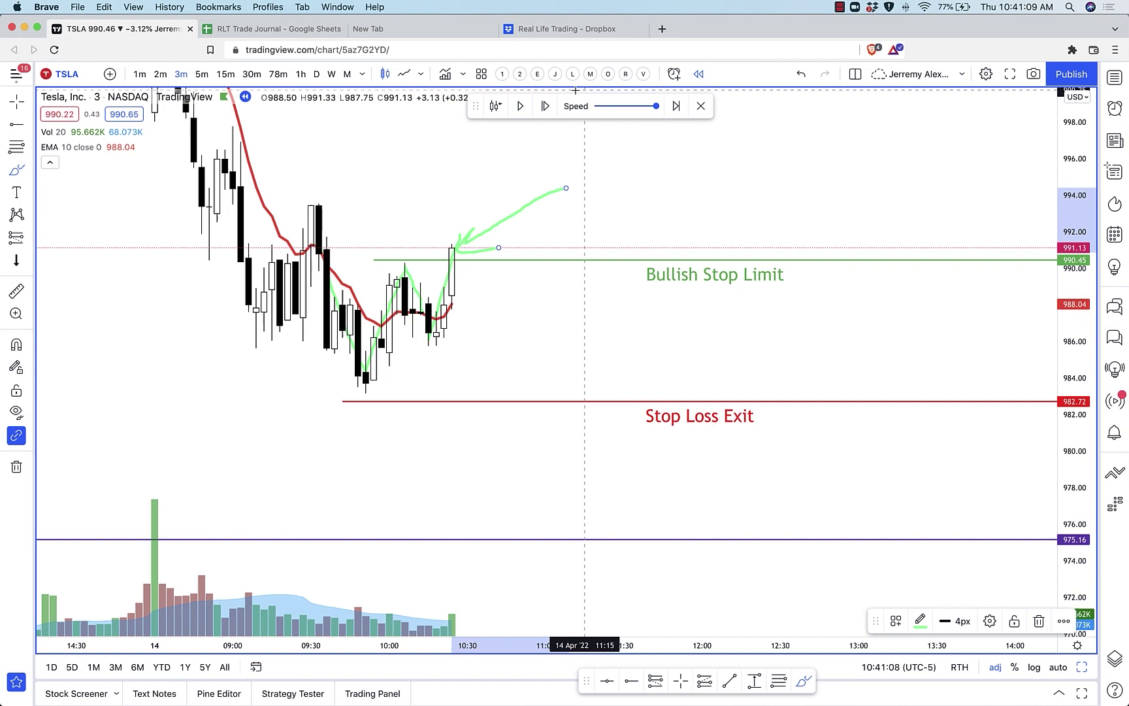
pyautogui.click(803, 74)
pyautogui.click(802, 74)
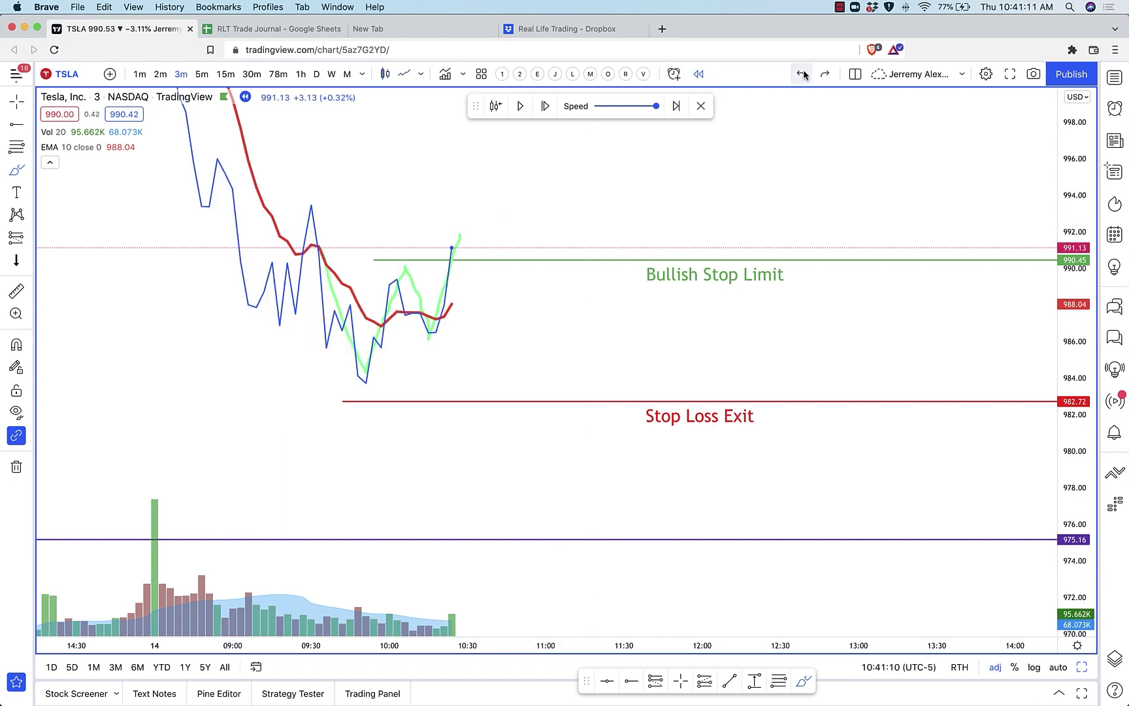
pyautogui.click(387, 74)
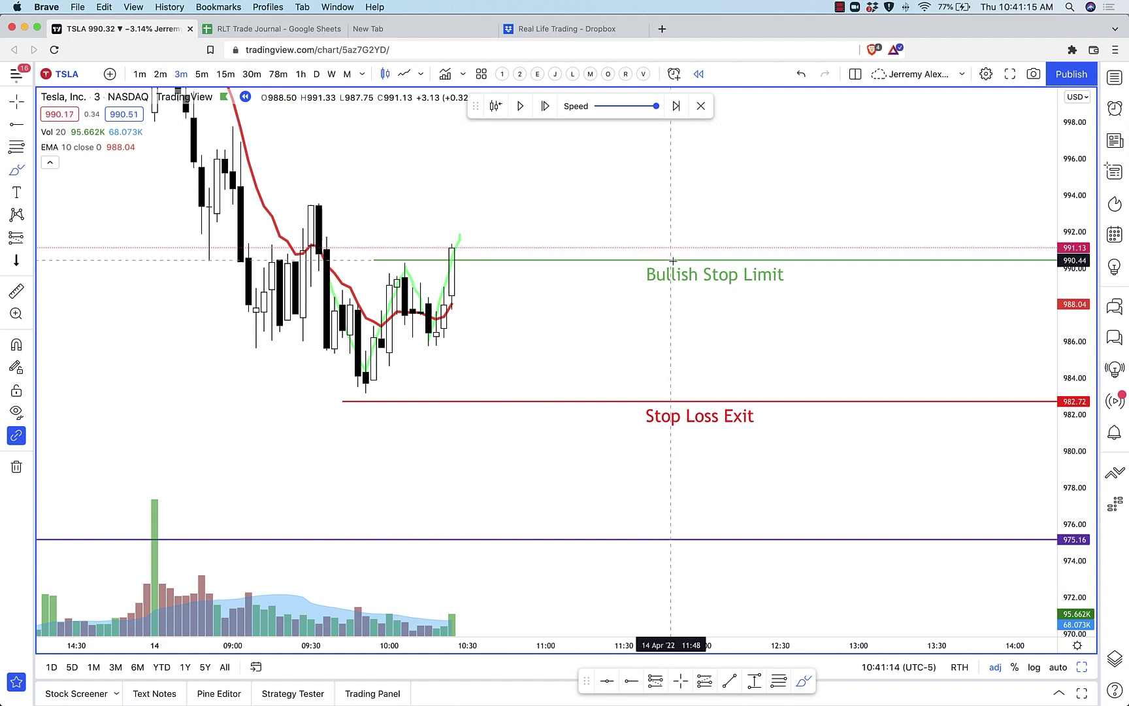
# Apply the Bullish Limit Buy template to the line and move it to 990.45
pyautogui.rightClick(752, 275)
pyautogui.moveTo(803, 291)
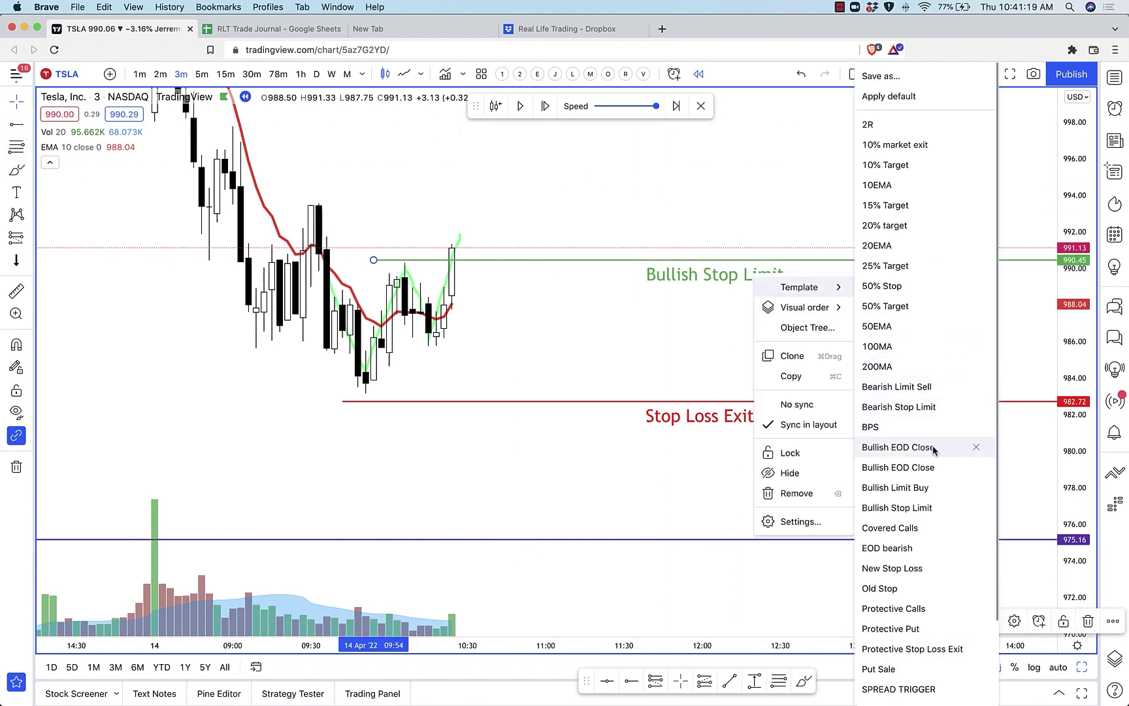
pyautogui.click(925, 487)
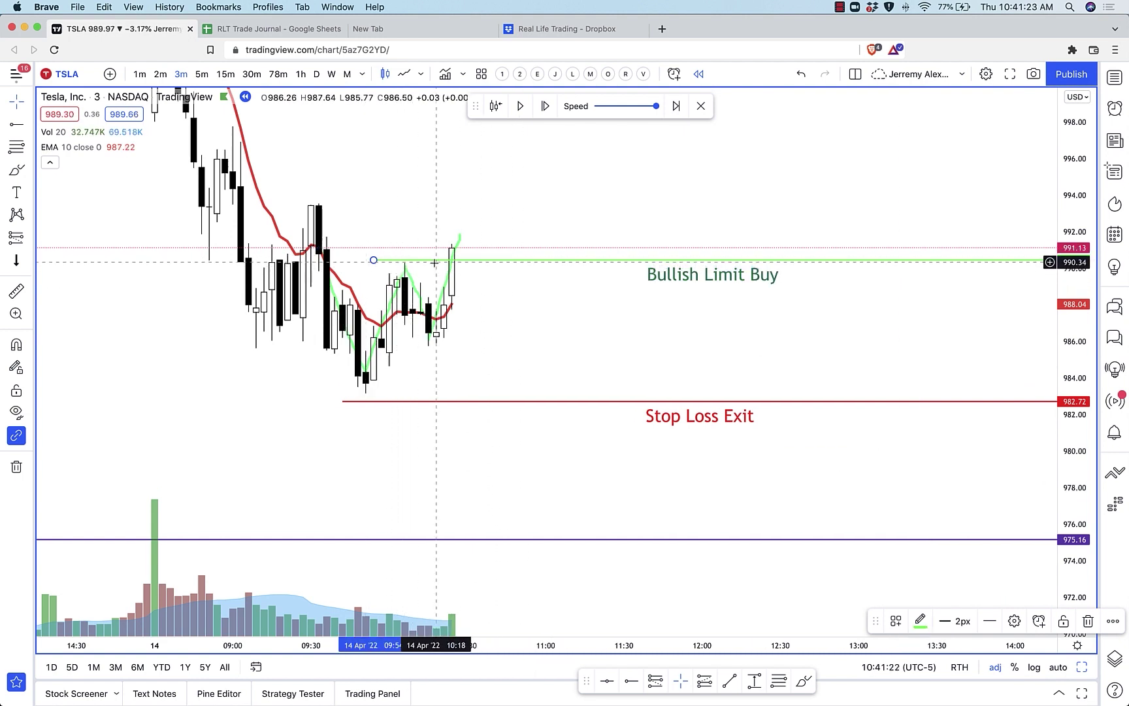
pyautogui.moveTo(696, 278)
pyautogui.mouseDown()
pyautogui.moveTo(696, 296)
pyautogui.moveTo(688, 275)
pyautogui.moveTo(687, 299)
pyautogui.moveTo(686, 288)
pyautogui.mouseUp()
# Step the replay forward three bars up to the latest candles
pyautogui.click(547, 108)
pyautogui.click(547, 107)
pyautogui.click(546, 107)
pyautogui.hscroll(-3, 382, 185)
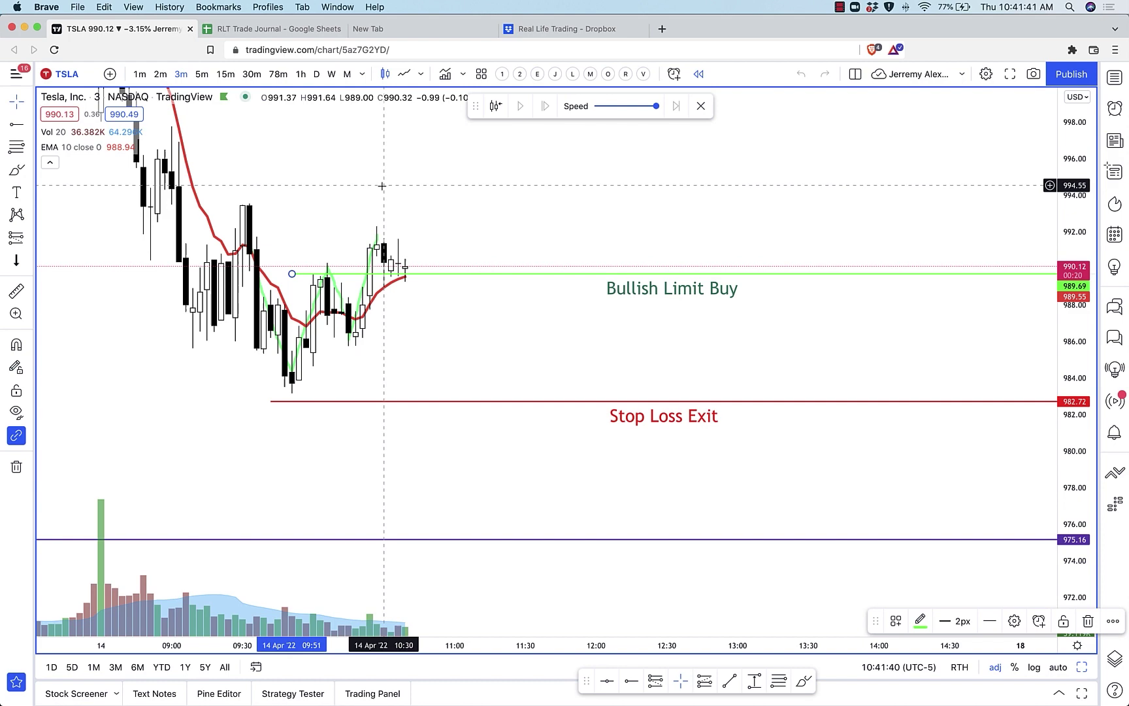
# Switch the chart to ETHUSD on the 1D timeframe and frame the January candles
pyautogui.write('ETHUSD')
pyautogui.press('Return')
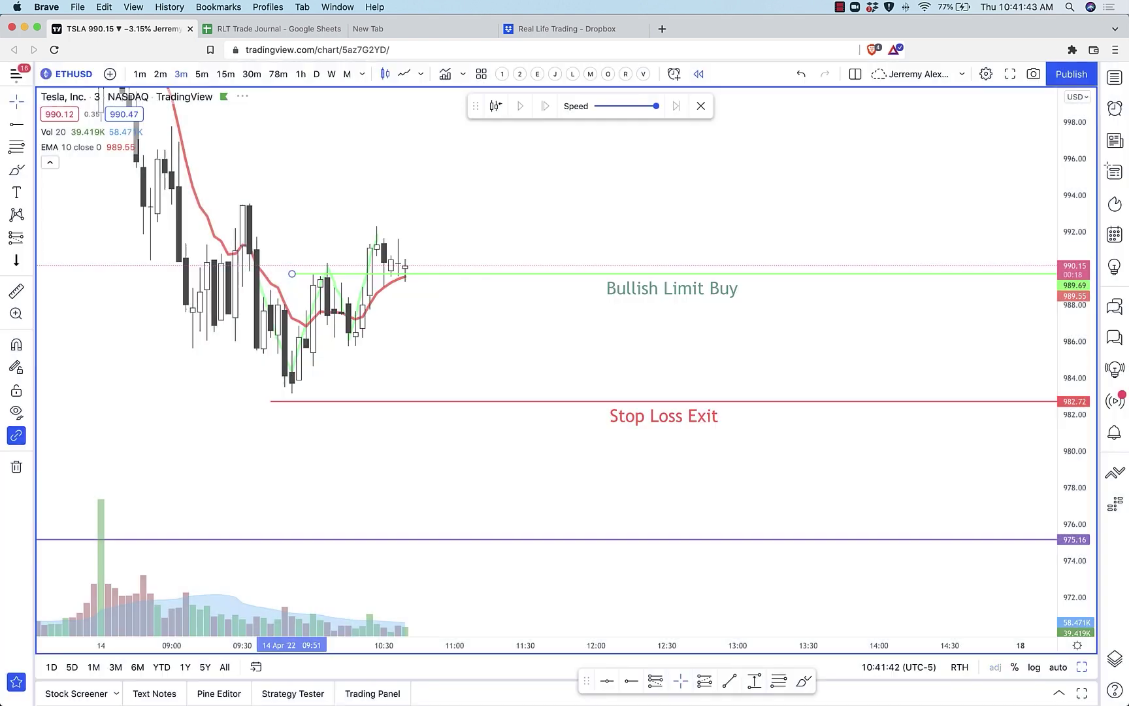
pyautogui.click(313, 77)
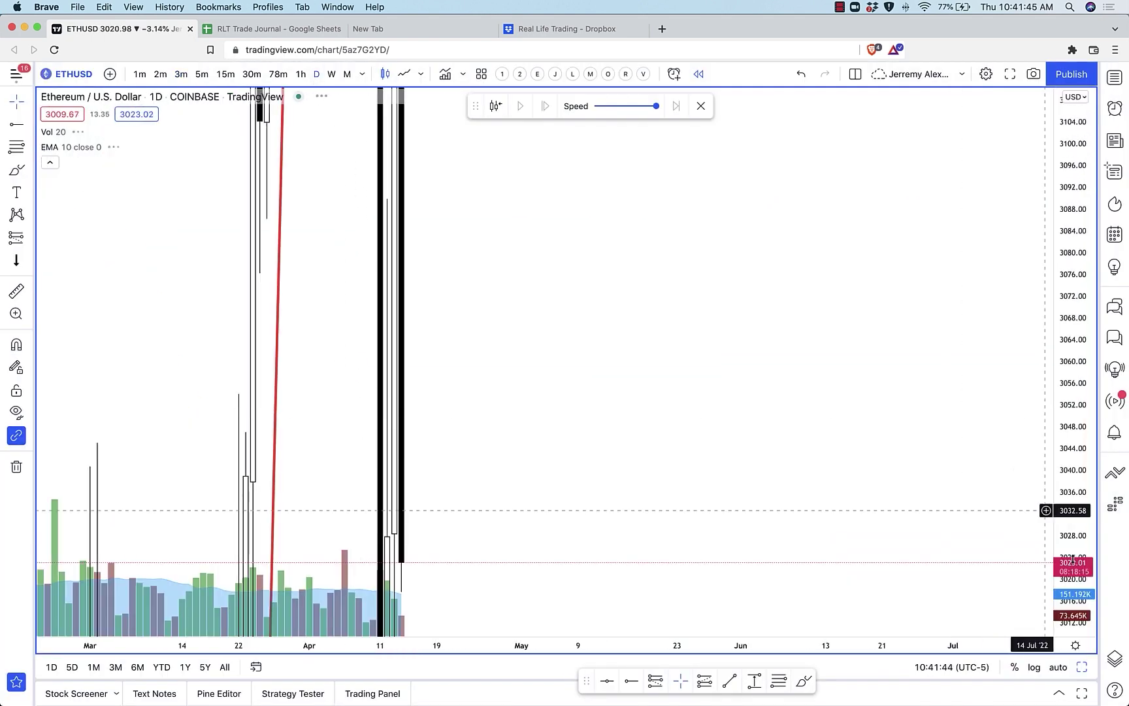
pyautogui.click(1059, 662)
pyautogui.scroll(-5, 942, 504)
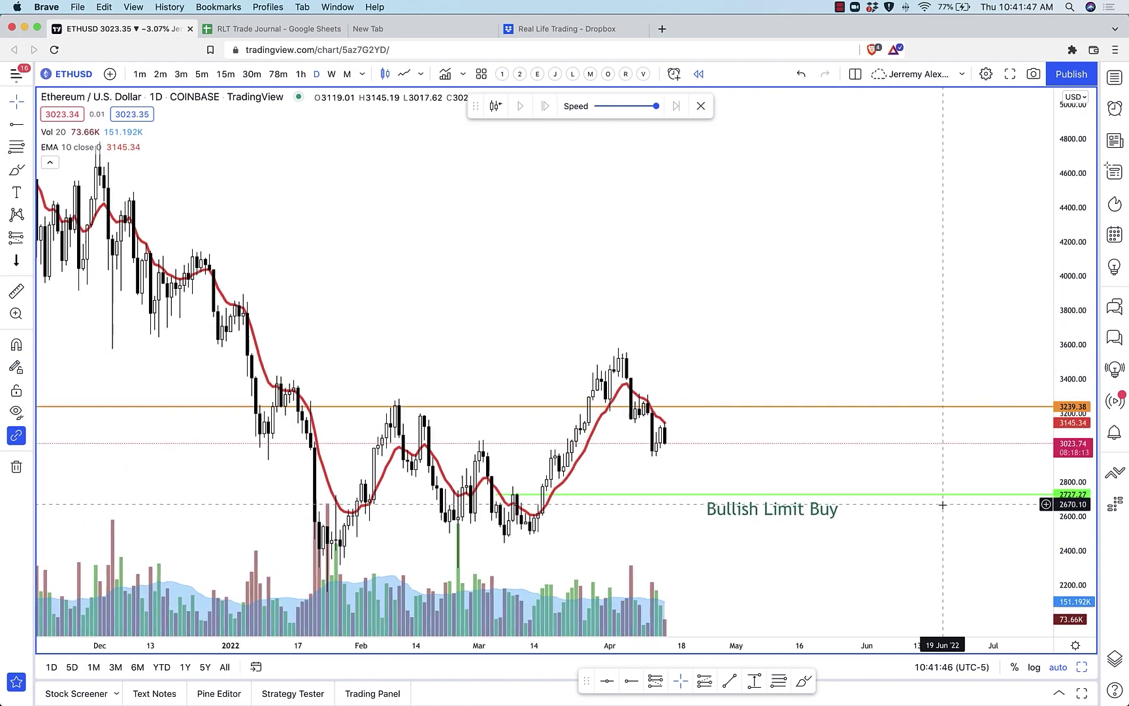
pyautogui.scroll(2, 942, 504)
pyautogui.moveTo(646, 525); pyautogui.dragTo(655, 490)
pyautogui.hscroll(3, 649, 488)
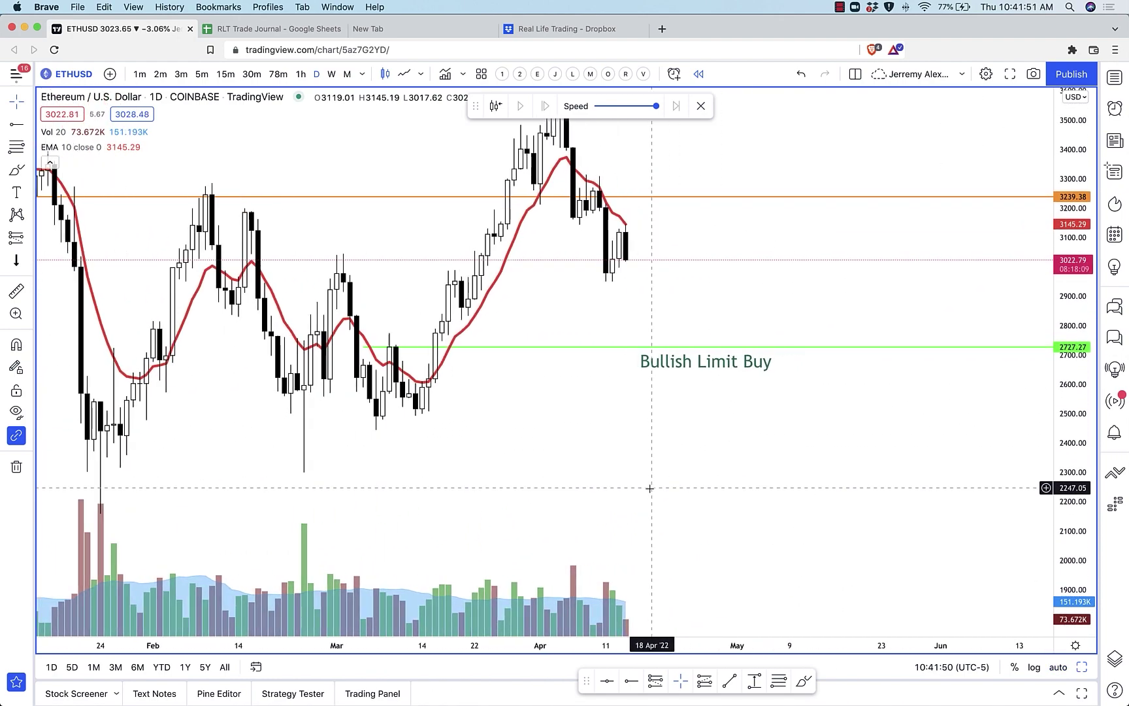
pyautogui.moveTo(552, 396); pyautogui.dragTo(547, 421)
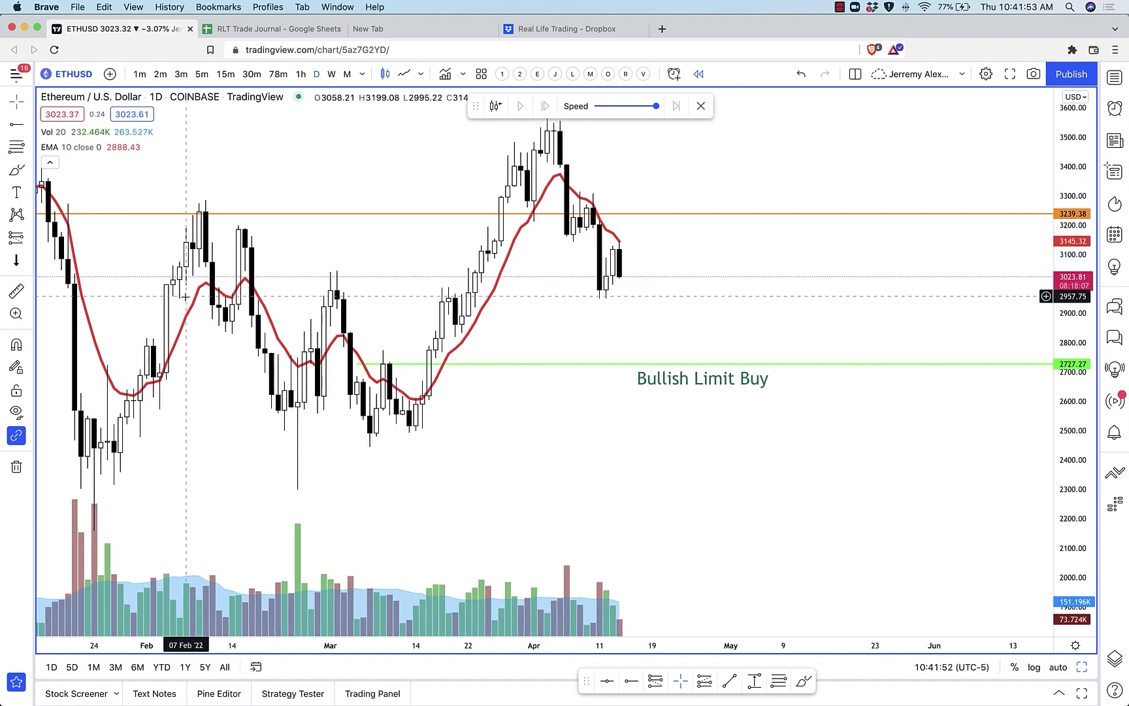
# Brush-sketch the March dip, an arrow at the Limit Buy line, and an early-March stroke, then undo them
pyautogui.click(16, 170)
pyautogui.moveTo(337, 343)
pyautogui.mouseDown()
pyautogui.moveTo(371, 431)
pyautogui.moveTo(391, 363)
pyautogui.moveTo(419, 423)
pyautogui.mouseUp()
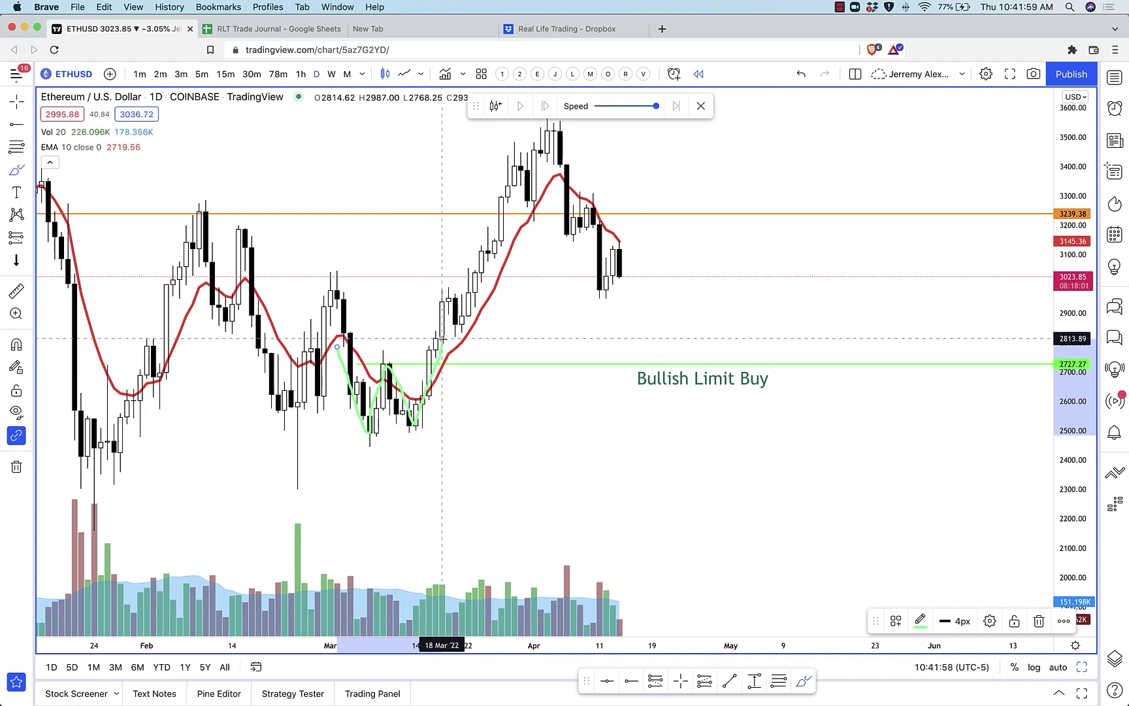
pyautogui.moveTo(738, 259)
pyautogui.mouseDown()
pyautogui.moveTo(680, 315)
pyautogui.moveTo(706, 340)
pyautogui.mouseUp()
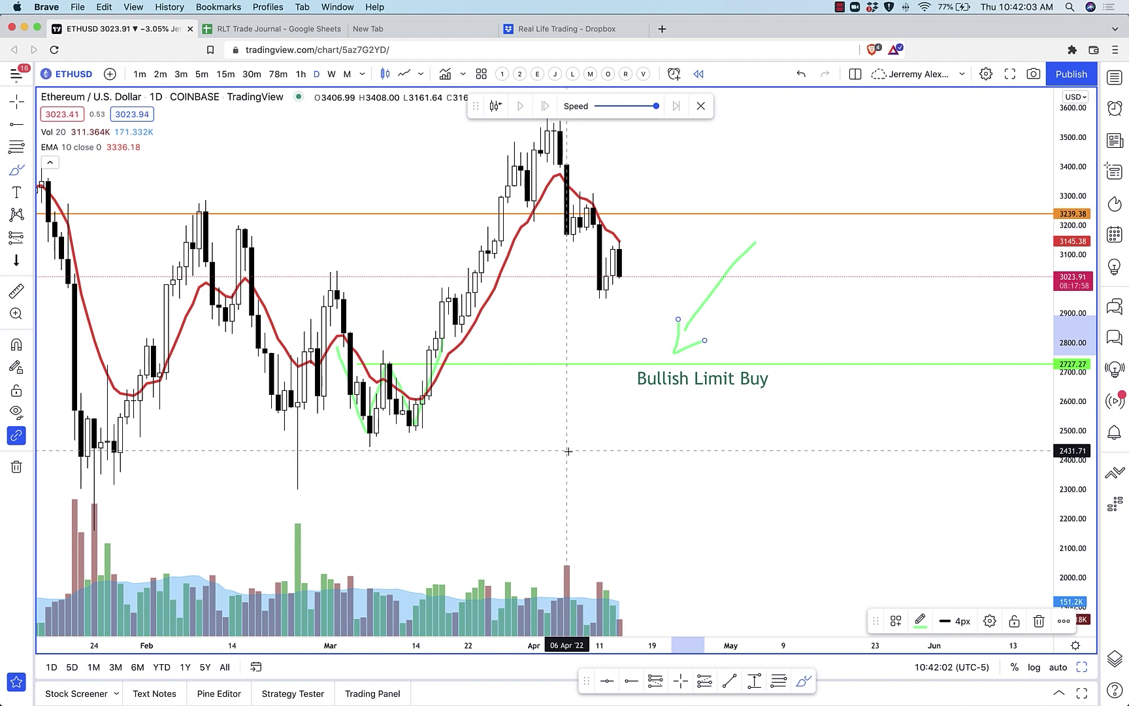
pyautogui.moveTo(371, 150)
pyautogui.mouseDown()
pyautogui.moveTo(392, 343)
pyautogui.moveTo(397, 312)
pyautogui.mouseUp()
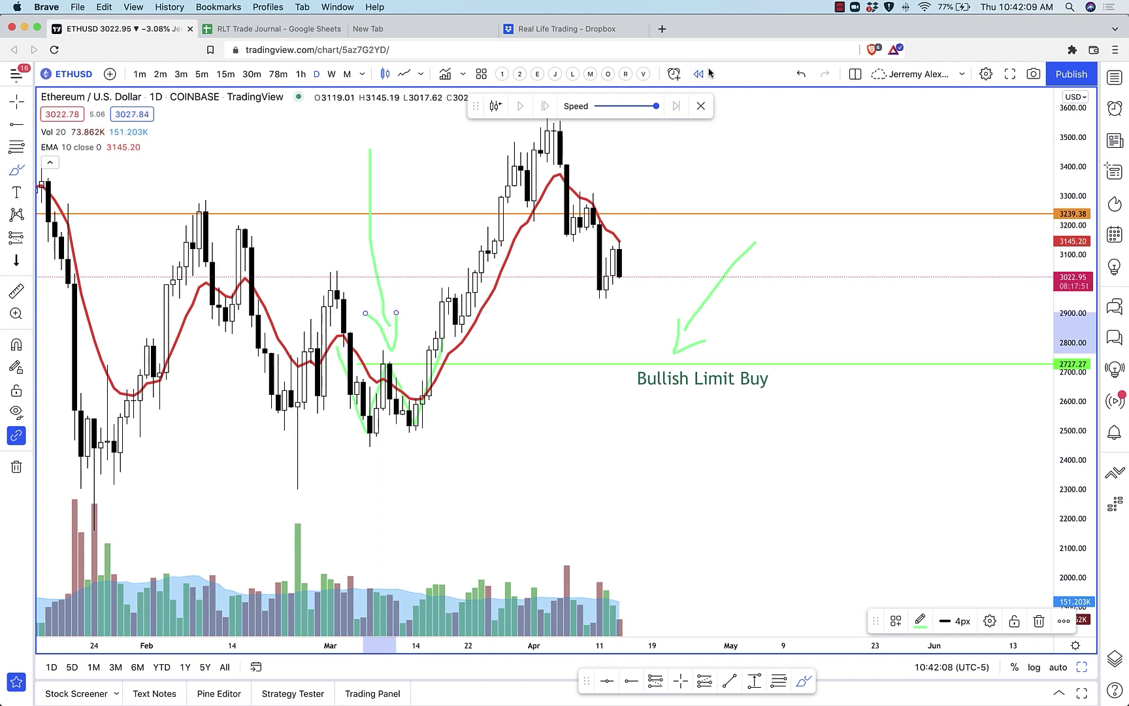
pyautogui.click(793, 74)
pyautogui.click(793, 74)
pyautogui.click(793, 74)
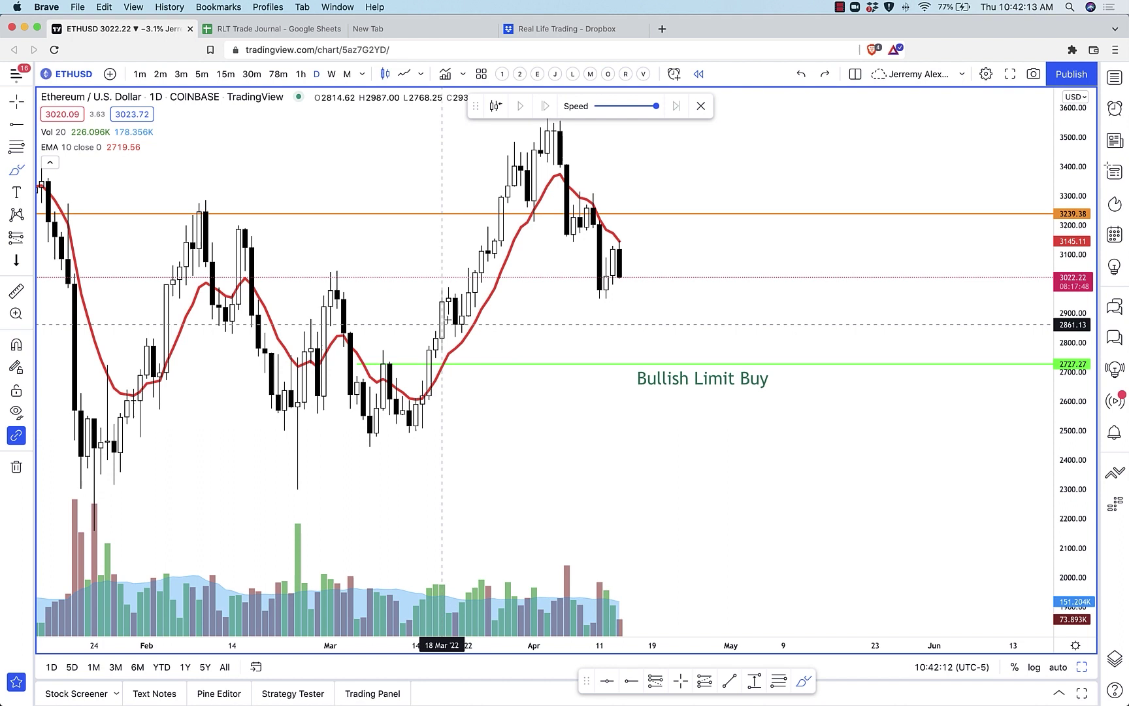
# Sketch a mid-March dip to the Bullish Limit Buy line, then undo it
pyautogui.moveTo(429, 369)
pyautogui.mouseDown()
pyautogui.moveTo(434, 361)
pyautogui.moveTo(450, 373)
pyautogui.moveTo(482, 309)
pyautogui.mouseUp()
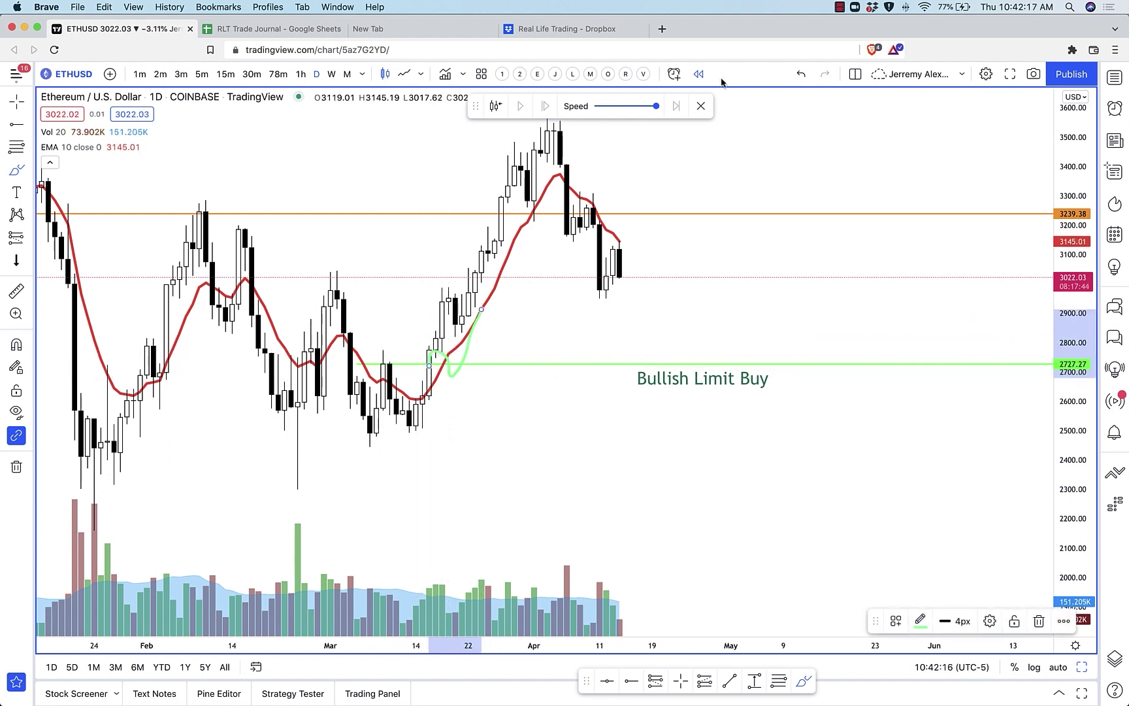
pyautogui.click(791, 69)
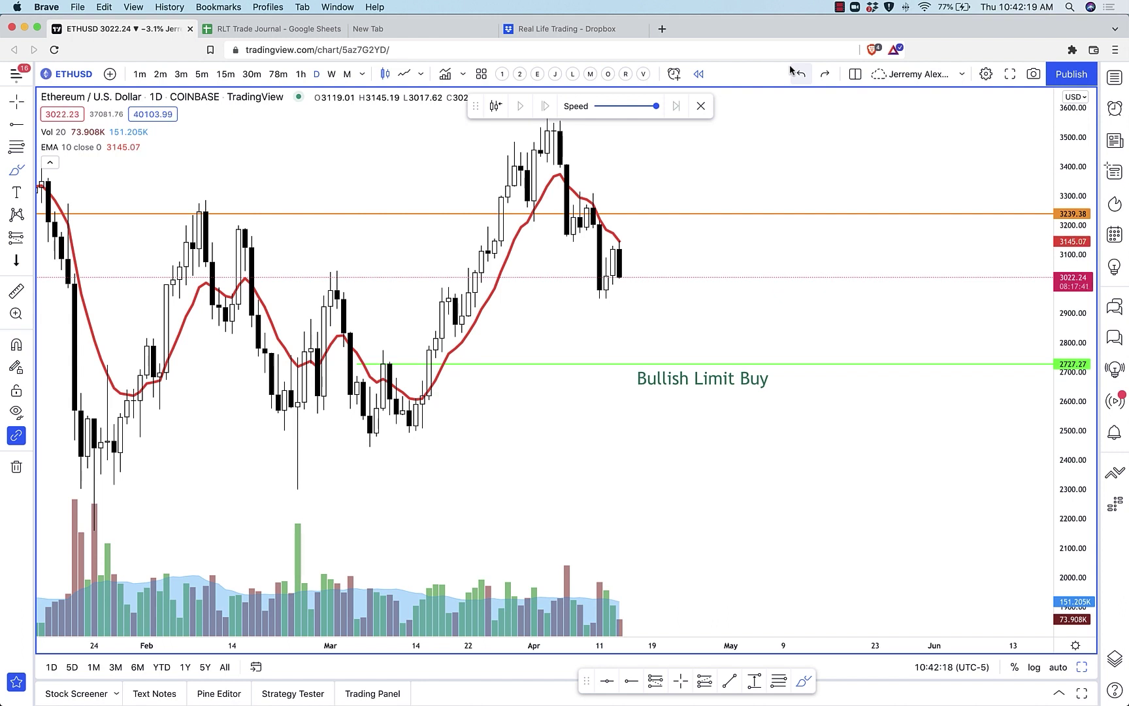
pyautogui.click(428, 357)
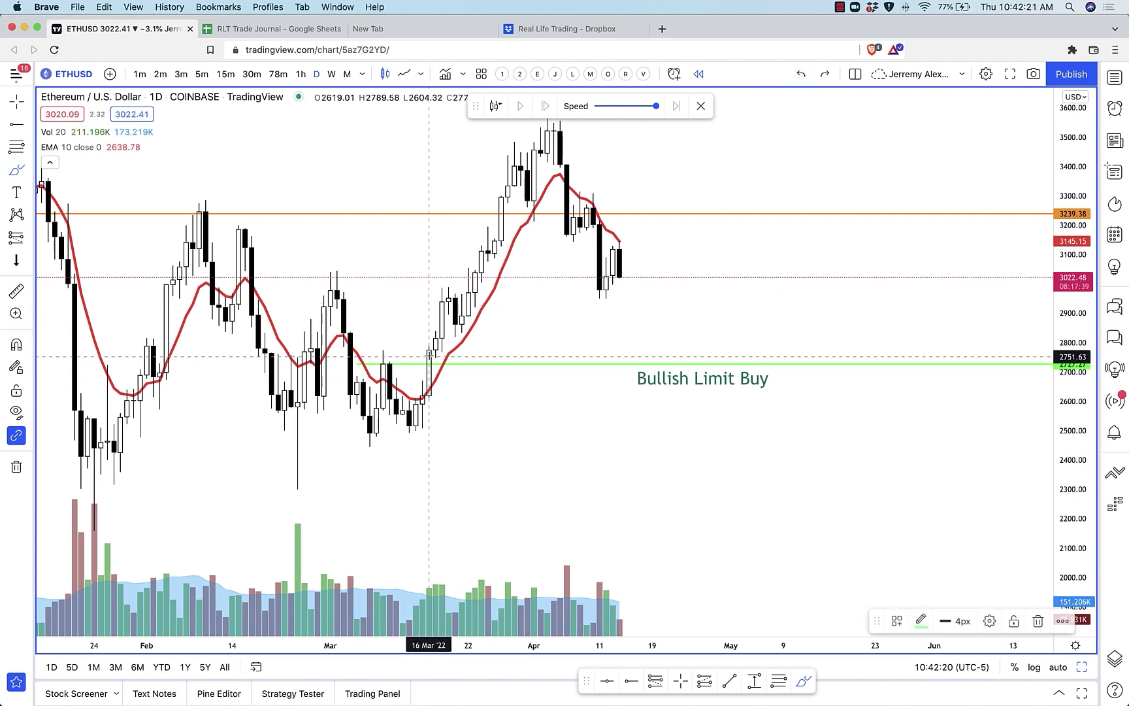
pyautogui.moveTo(435, 297)
pyautogui.mouseDown()
pyautogui.moveTo(467, 333)
pyautogui.moveTo(475, 308)
pyautogui.moveTo(442, 299)
pyautogui.mouseUp()
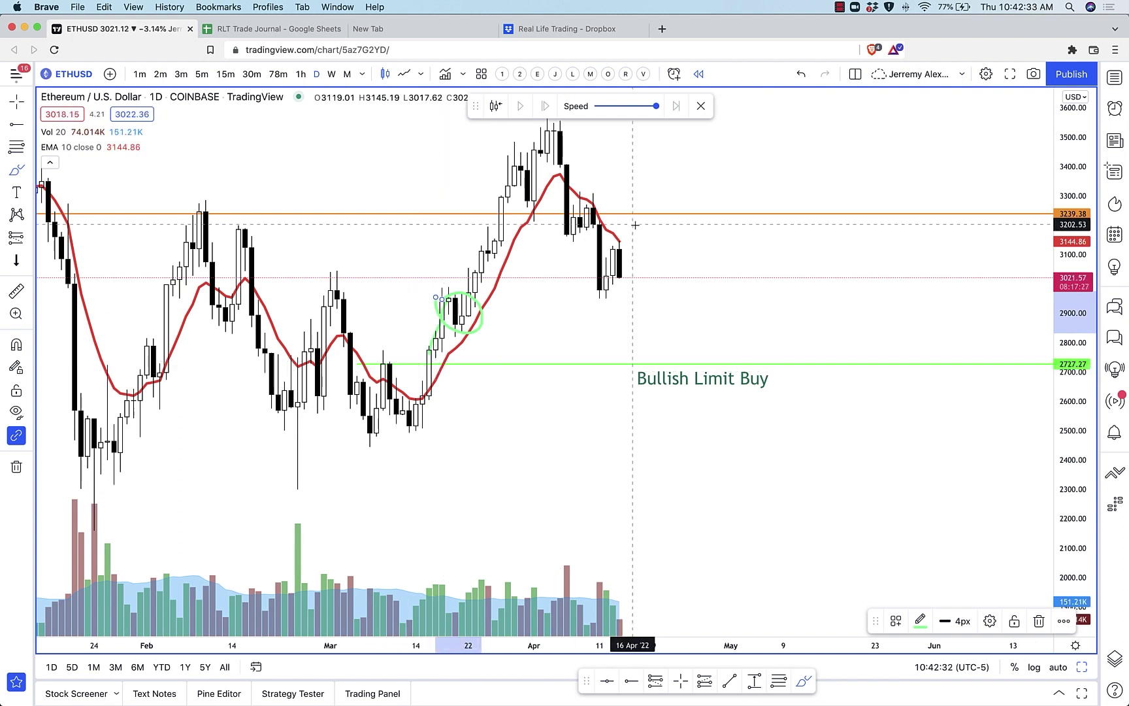
pyautogui.moveTo(622, 252)
pyautogui.mouseDown()
pyautogui.moveTo(651, 358)
pyautogui.moveTo(711, 240)
pyautogui.mouseUp()
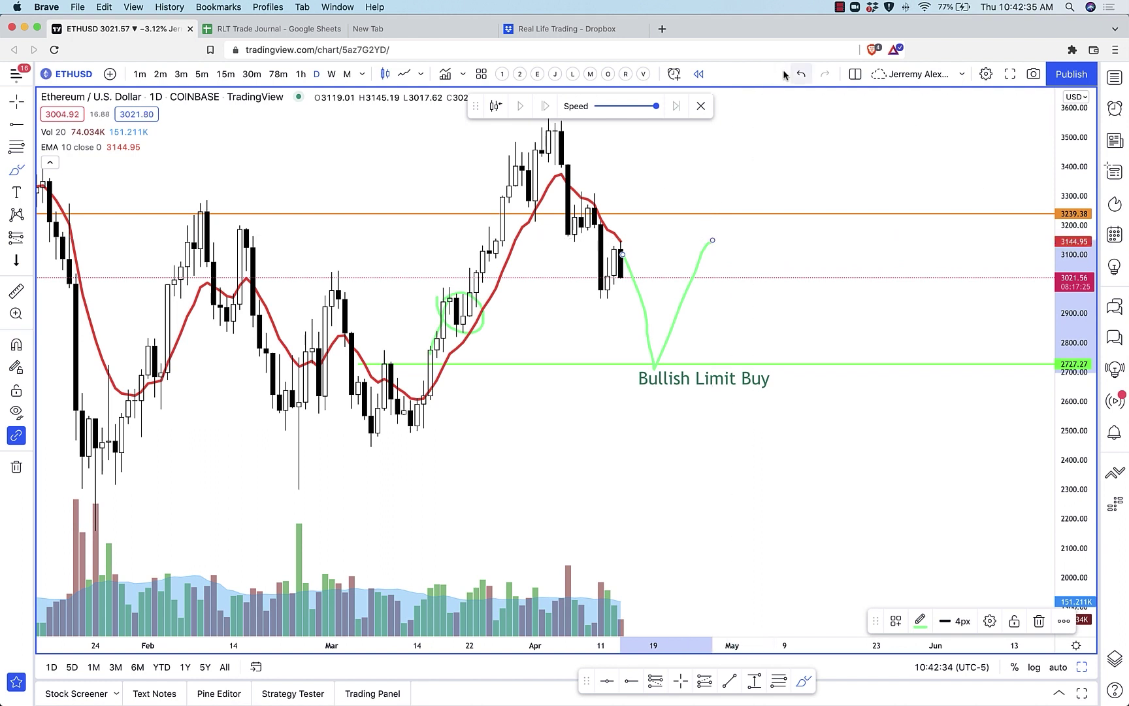
pyautogui.click(803, 75)
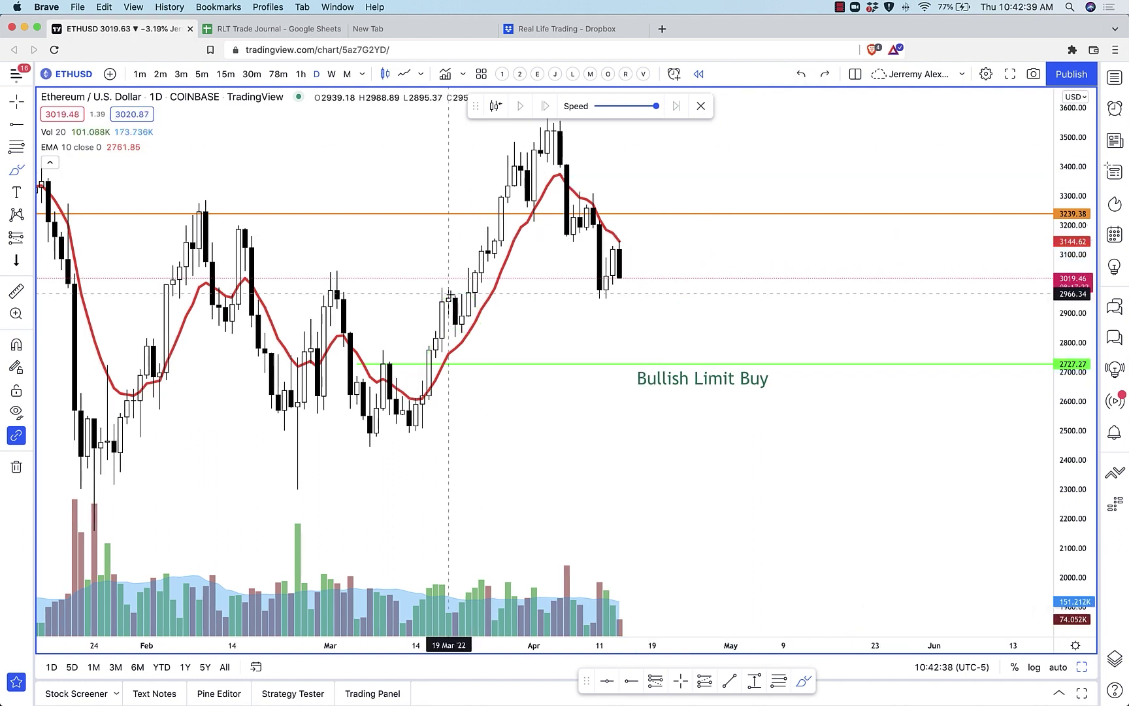
pyautogui.hscroll(3, 448, 294)
# Sketch curves around the Bullish Limit Buy line and a March-to-April rise, undoing the rise
pyautogui.moveTo(435, 414); pyautogui.dragTo(477, 467)
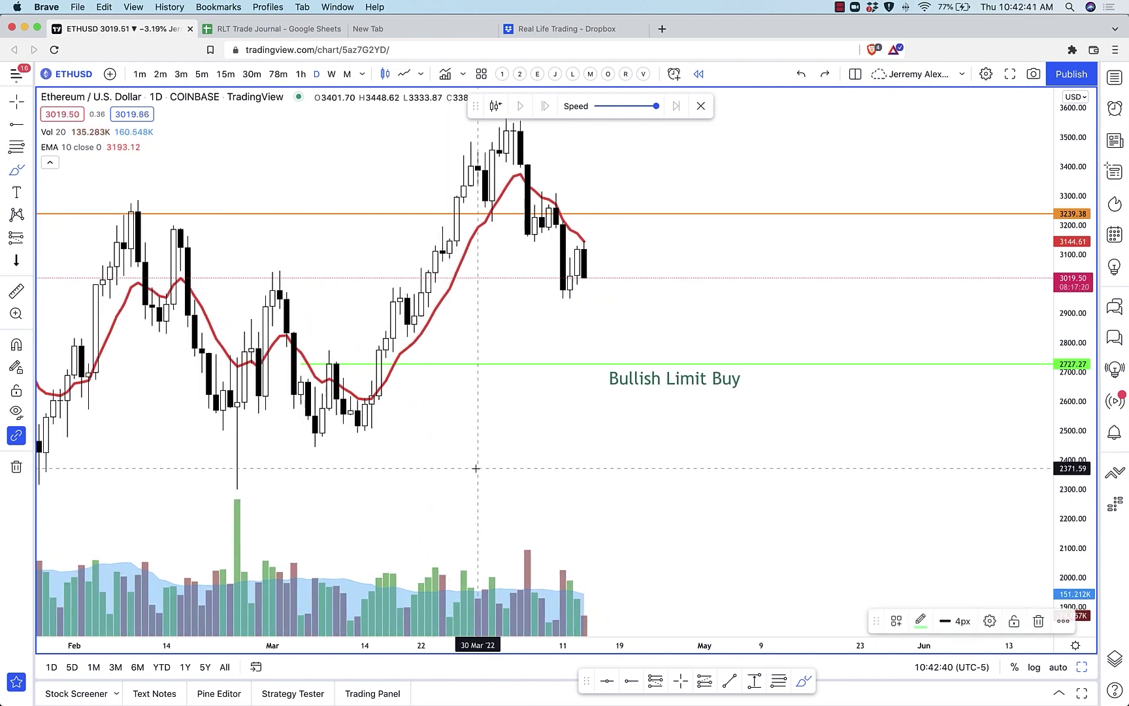
pyautogui.moveTo(432, 411); pyautogui.dragTo(414, 345)
pyautogui.moveTo(491, 411)
pyautogui.mouseDown()
pyautogui.moveTo(438, 379)
pyautogui.moveTo(421, 345)
pyautogui.moveTo(420, 296)
pyautogui.mouseUp()
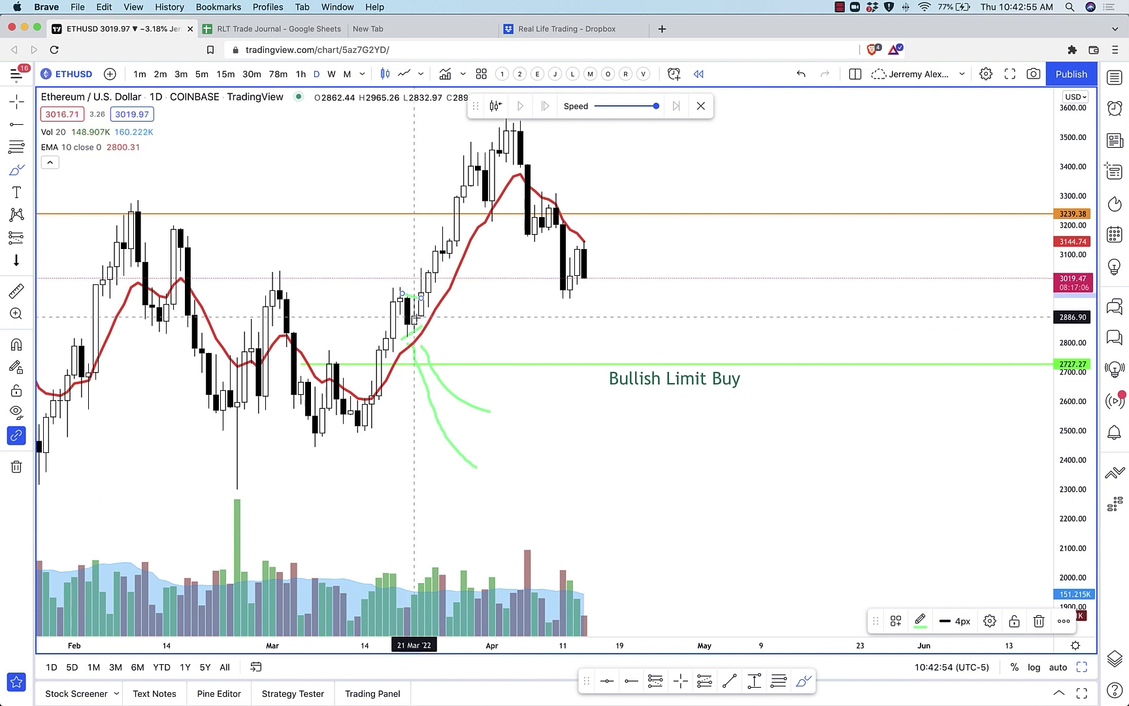
pyautogui.moveTo(414, 319); pyautogui.dragTo(472, 188)
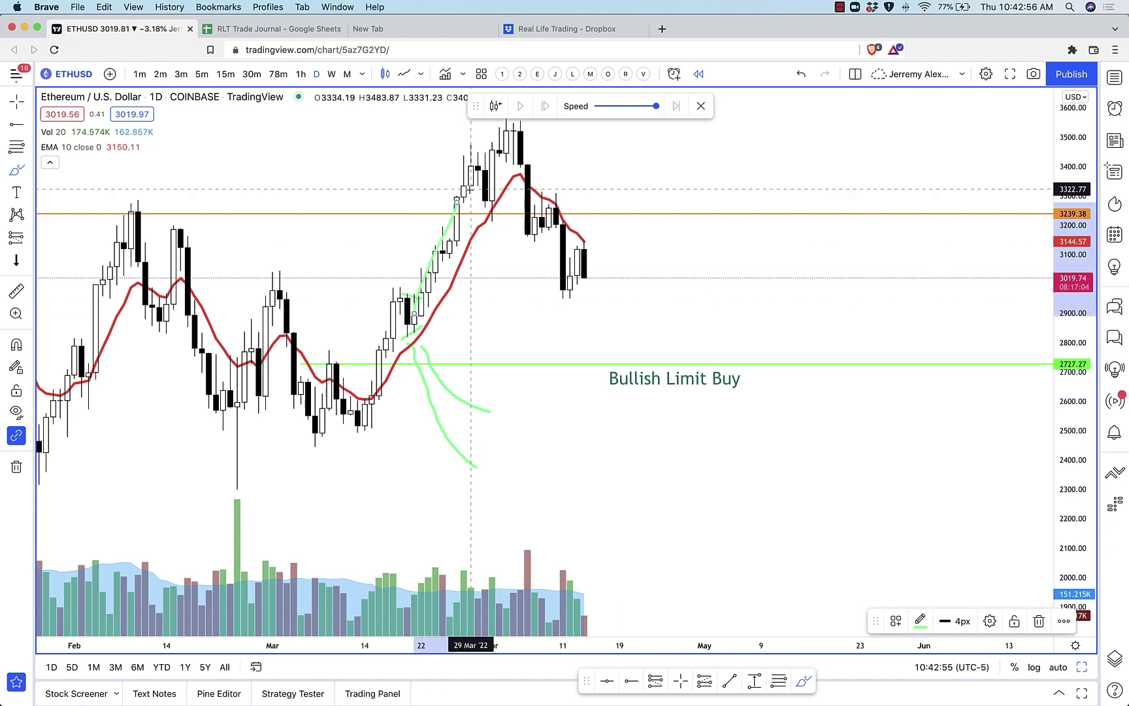
pyautogui.click(802, 75)
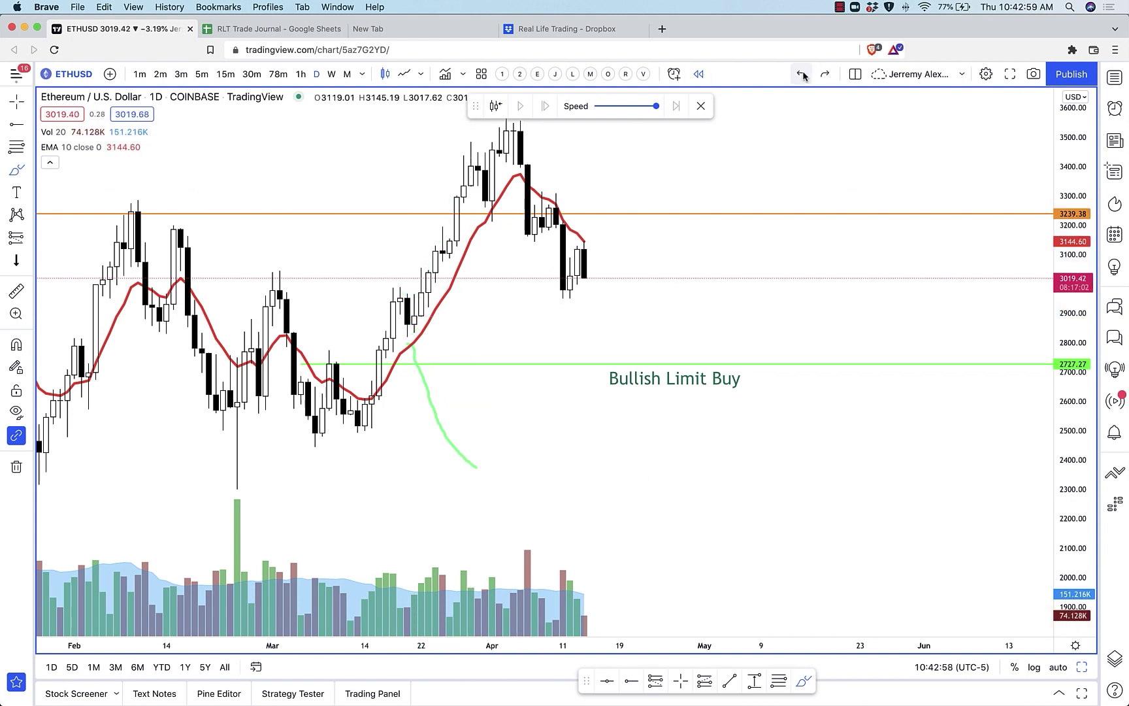
# Sketch a March dip and the February swings, then undo the February sketch
pyautogui.moveTo(287, 340)
pyautogui.mouseDown()
pyautogui.moveTo(299, 383)
pyautogui.moveTo(329, 368)
pyautogui.moveTo(360, 395)
pyautogui.moveTo(378, 350)
pyautogui.mouseUp()
pyautogui.hscroll(-5, 378, 349)
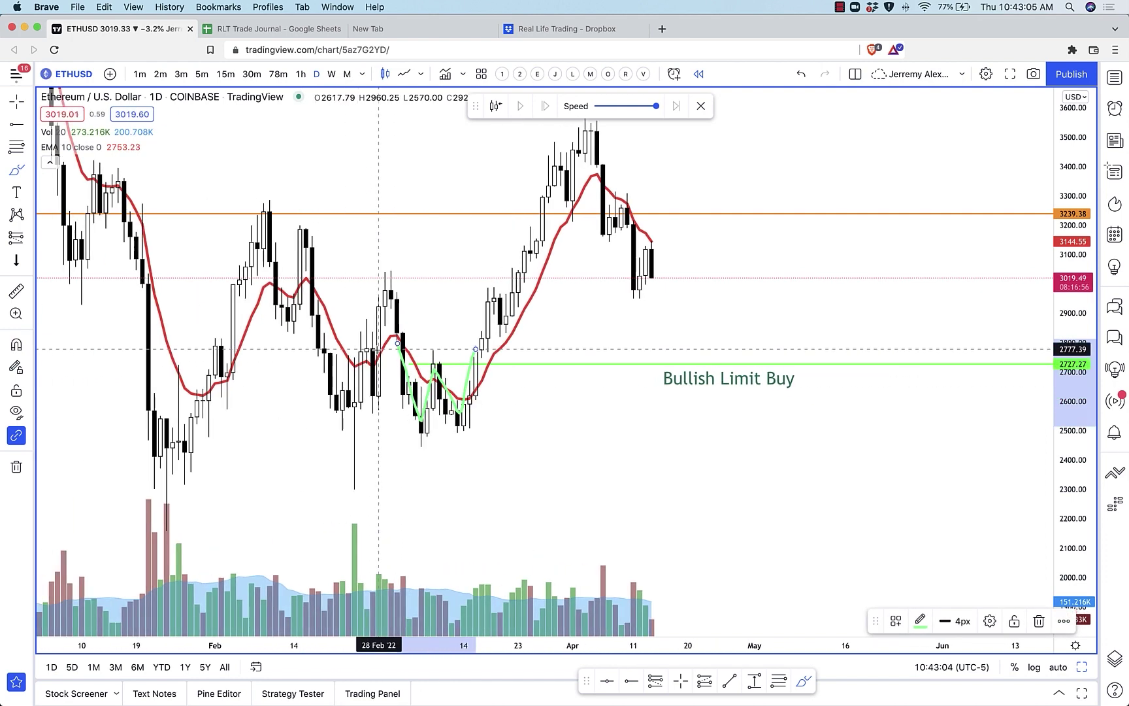
pyautogui.moveTo(227, 324)
pyautogui.mouseDown()
pyautogui.moveTo(247, 230)
pyautogui.moveTo(275, 267)
pyautogui.moveTo(282, 319)
pyautogui.moveTo(304, 231)
pyautogui.moveTo(330, 352)
pyautogui.mouseUp()
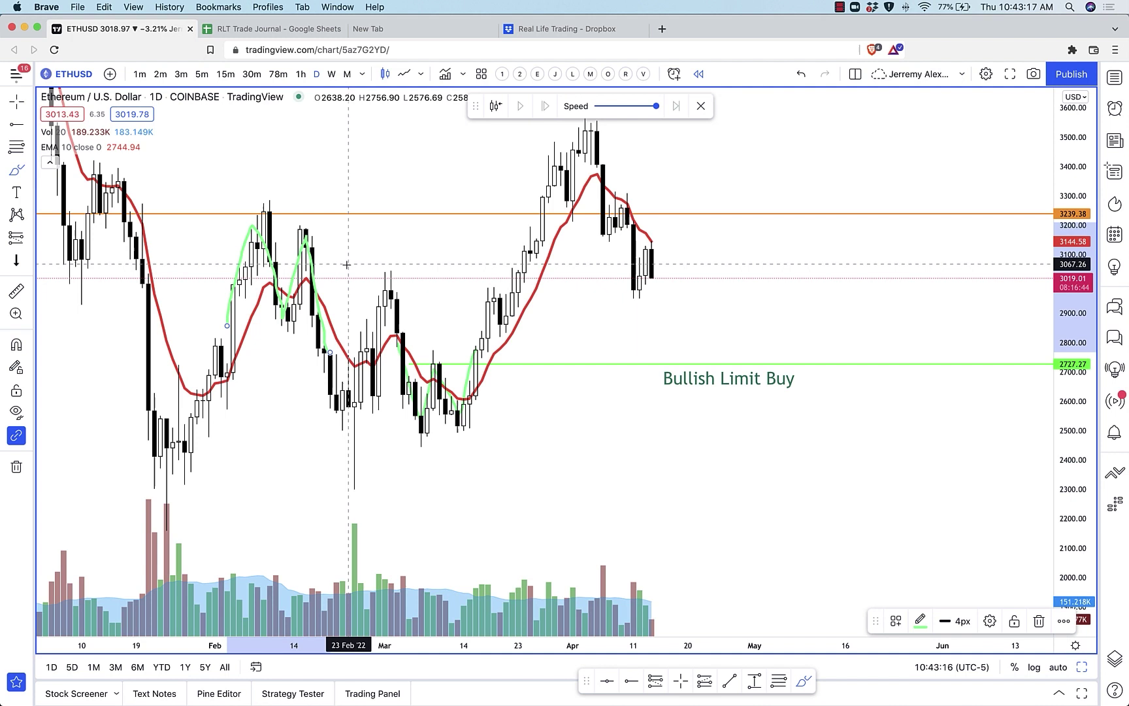
pyautogui.click(802, 75)
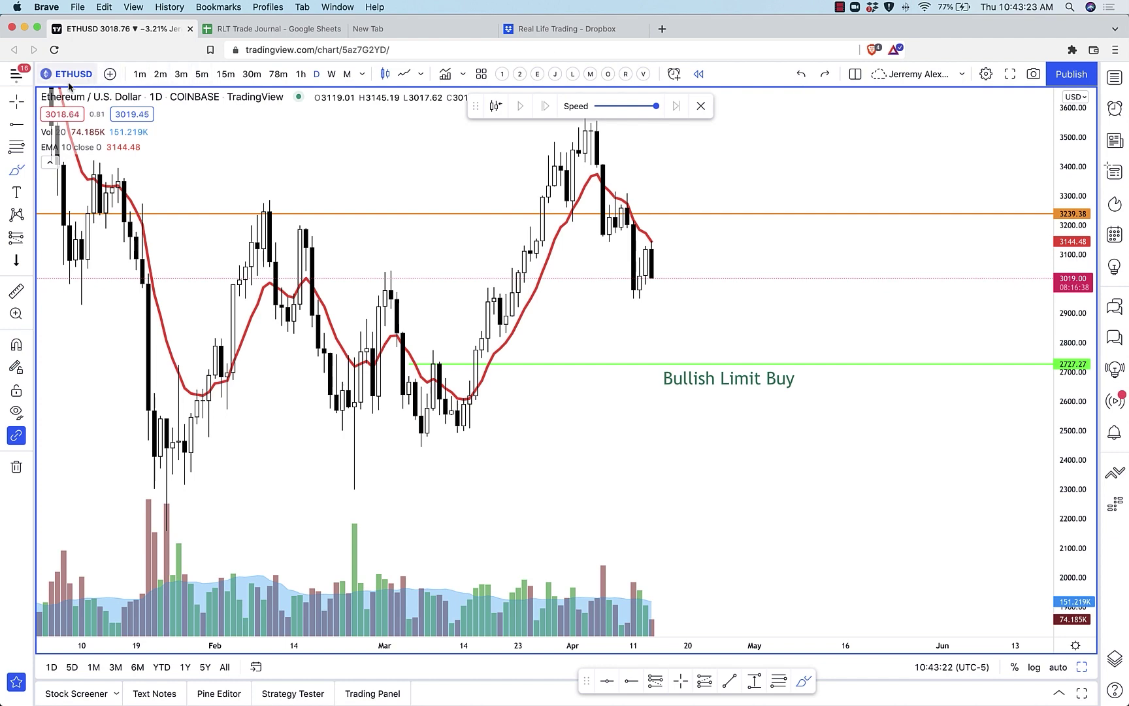
# Zoom out, briefly open the Watchlist, and scroll the chart back to late May–November 2021
pyautogui.scroll(-3, 387, 330)
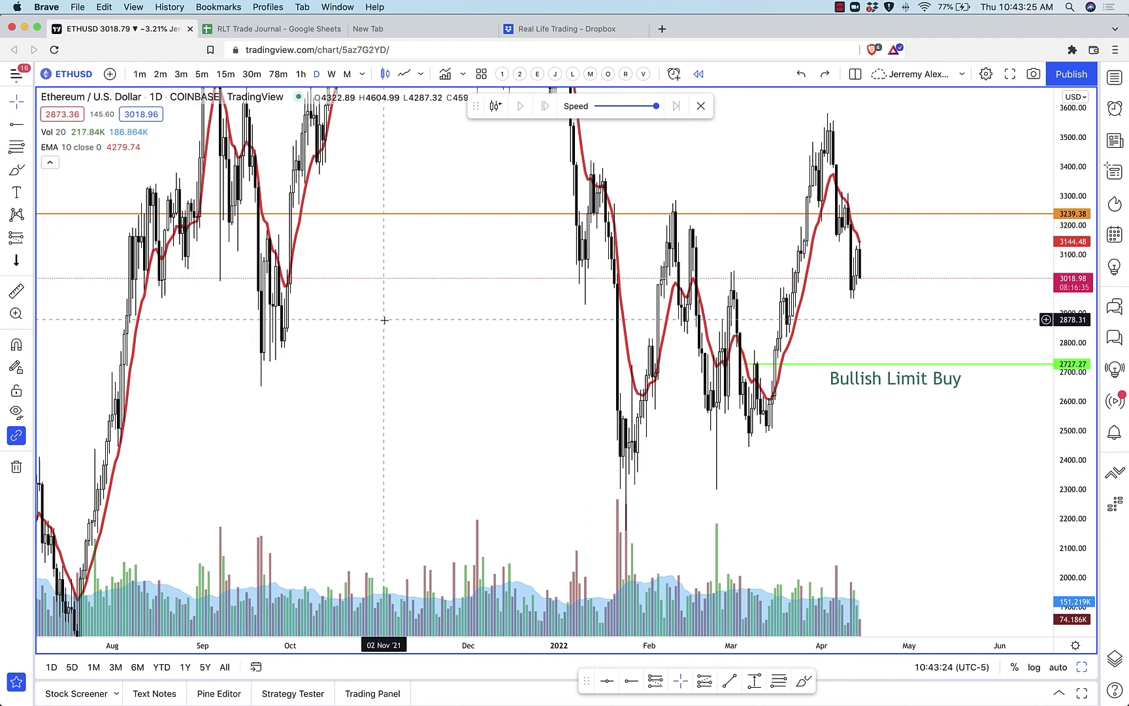
pyautogui.click(1113, 78)
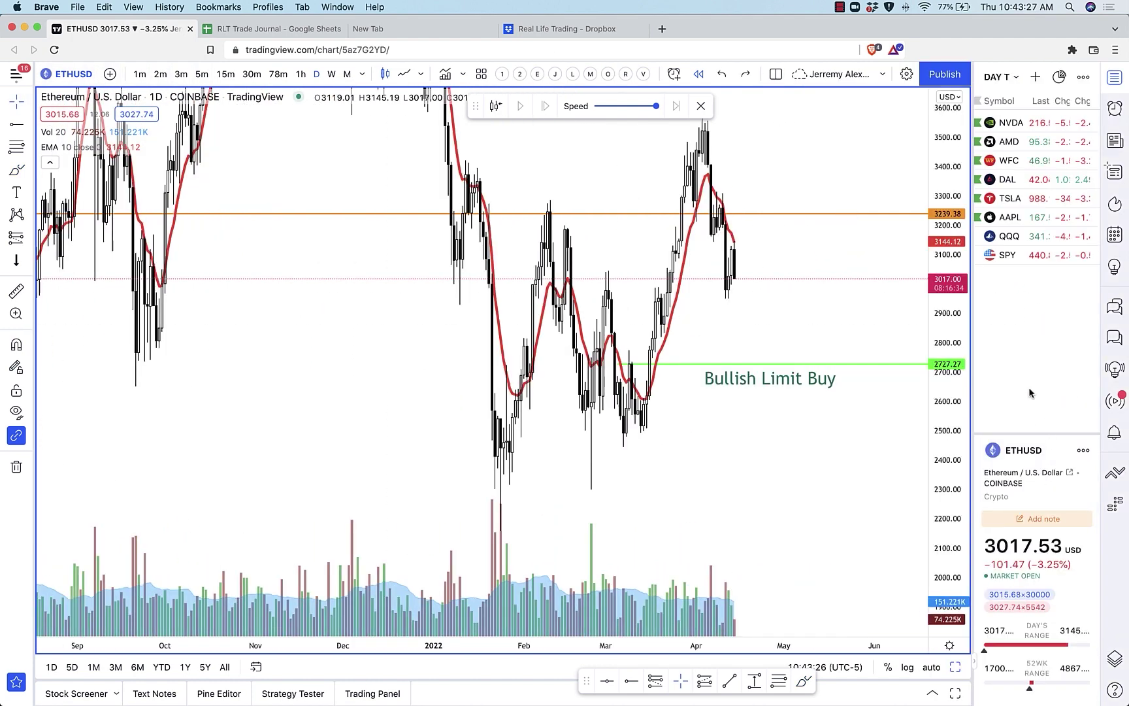
pyautogui.click(1114, 78)
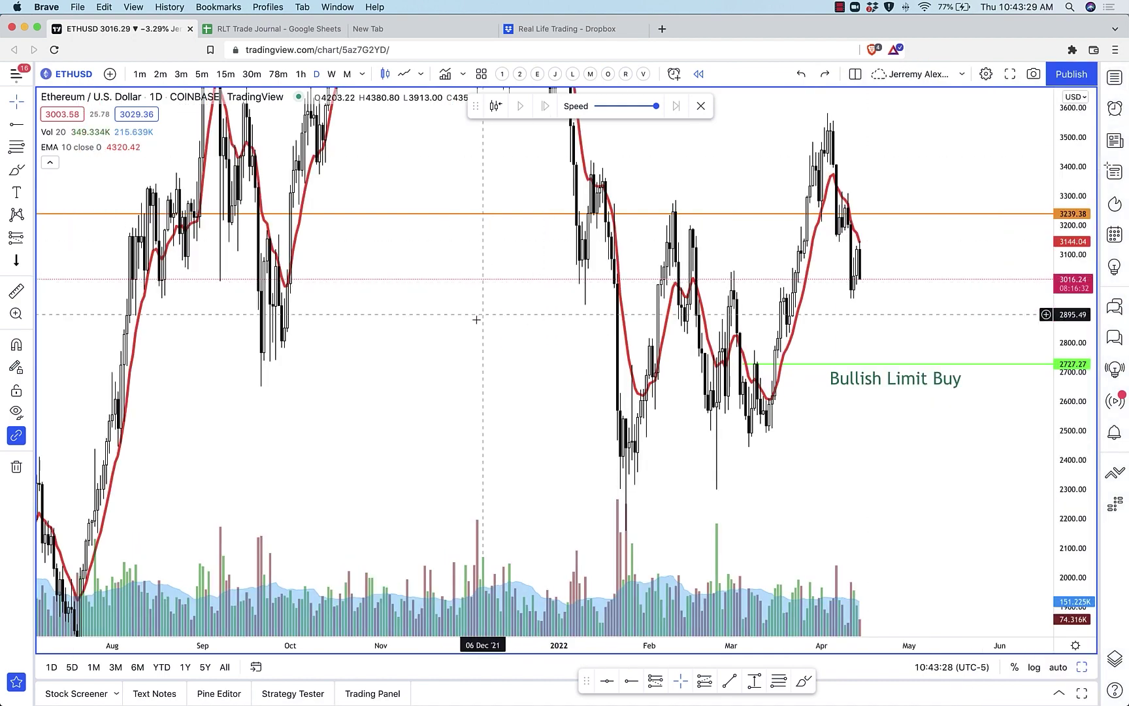
pyautogui.scroll(6, 762, 399)
pyautogui.hscroll(-5, 836, 444)
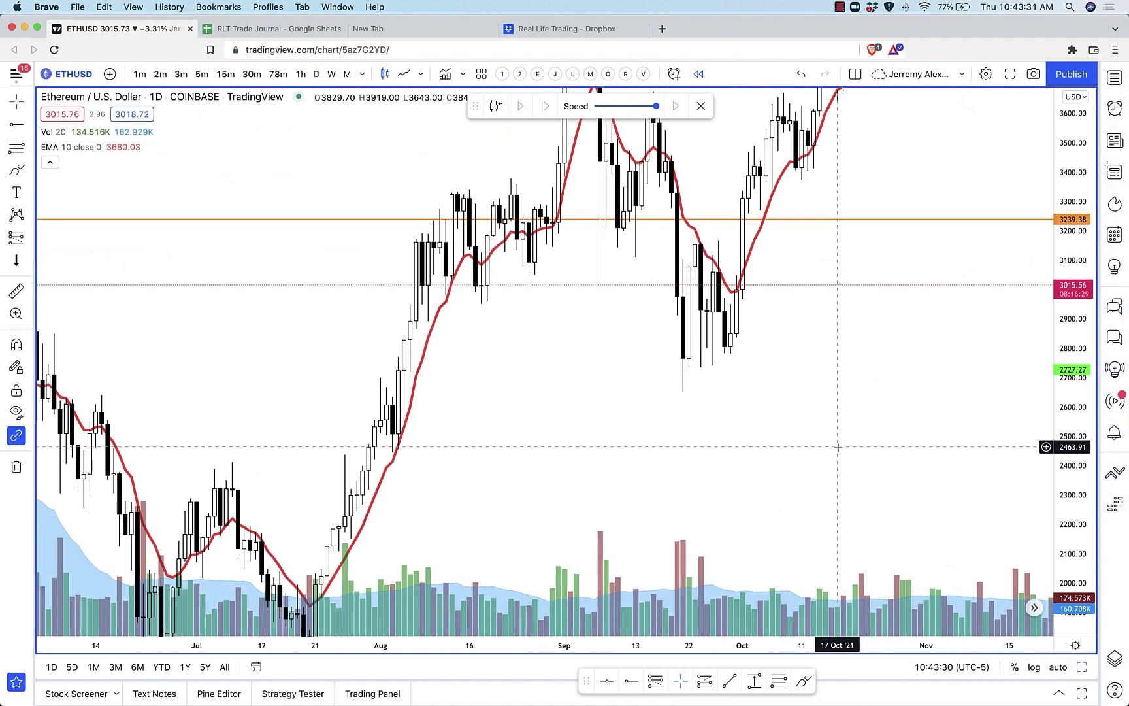
pyautogui.hscroll(-2, 916, 500)
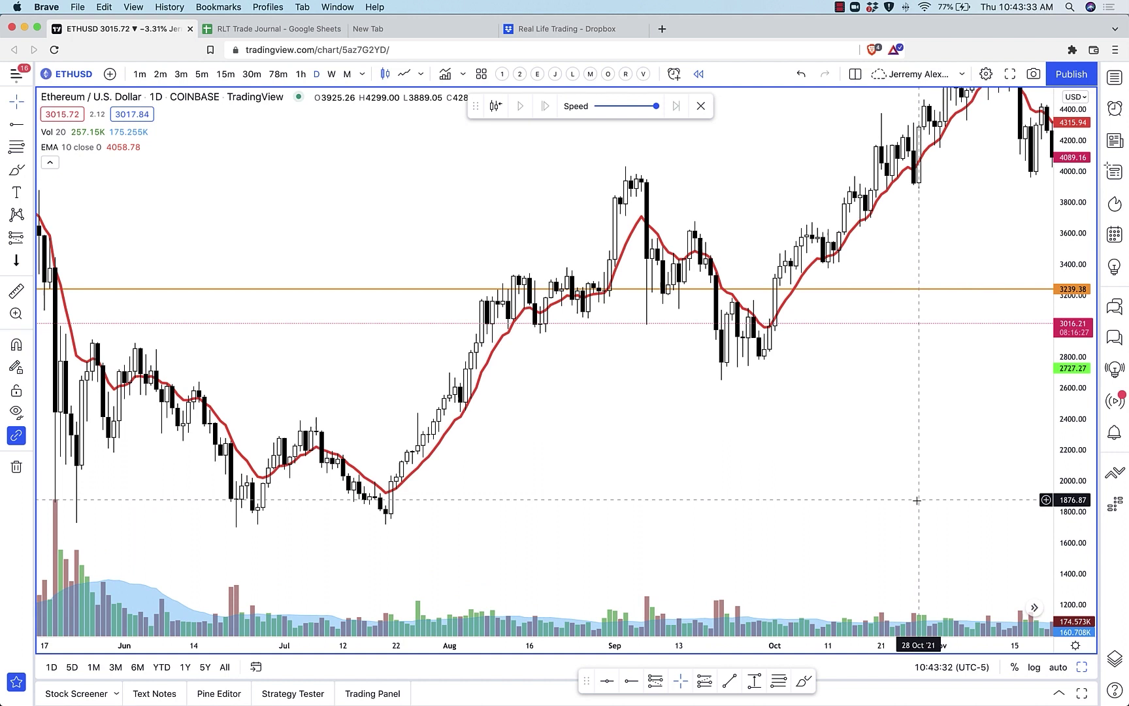
pyautogui.click(16, 170)
pyautogui.moveTo(707, 264); pyautogui.dragTo(718, 371)
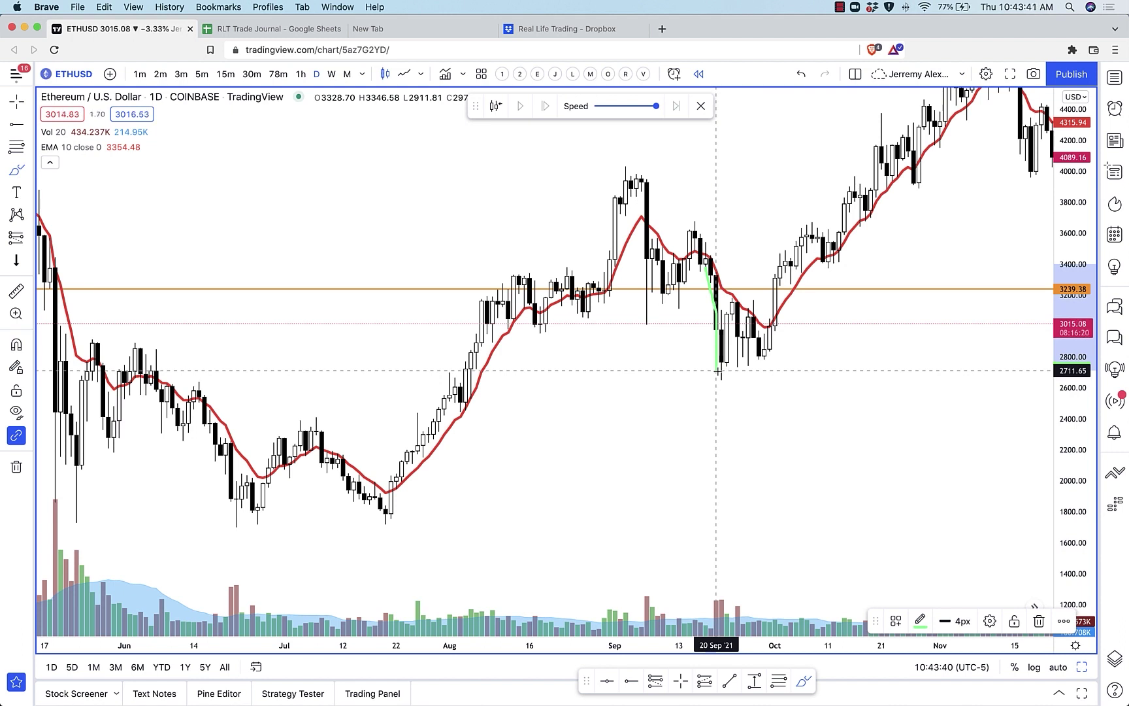
pyautogui.moveTo(718, 370); pyautogui.dragTo(738, 299)
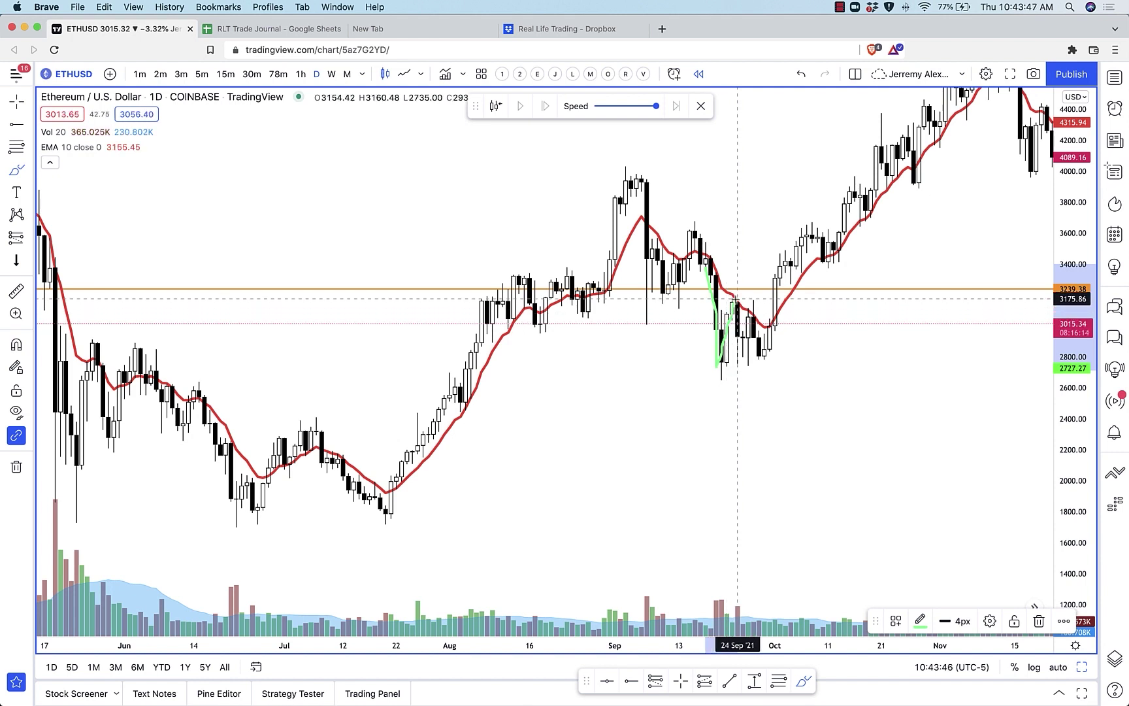
pyautogui.moveTo(738, 303); pyautogui.dragTo(764, 360)
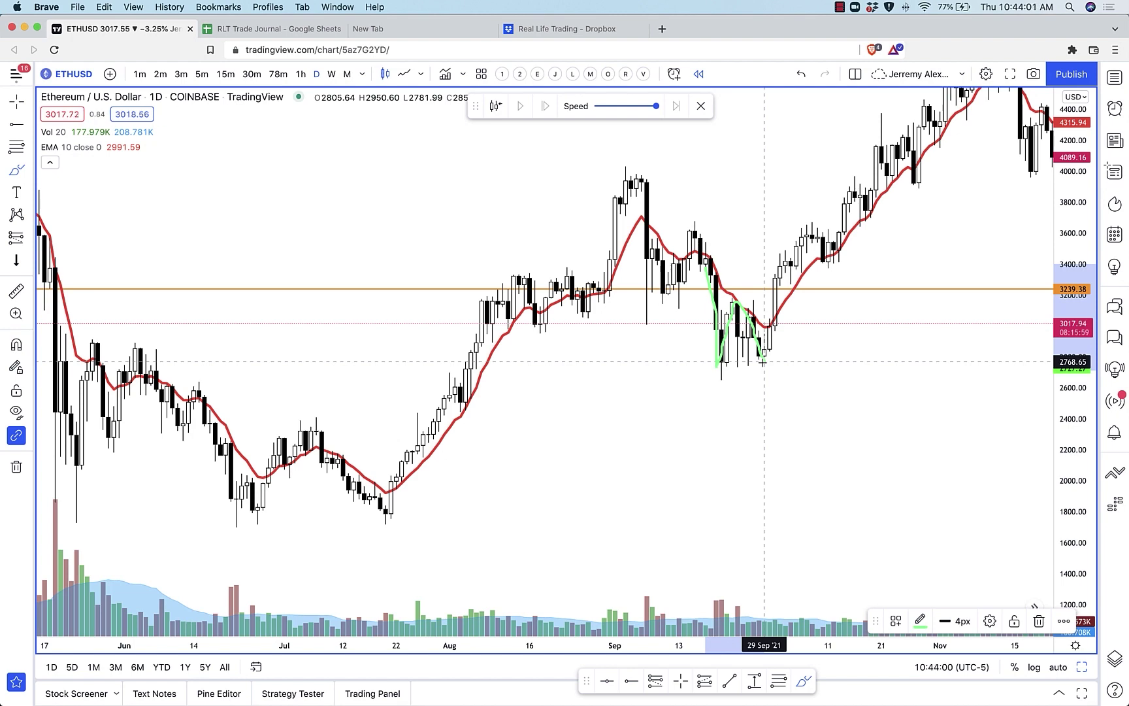
pyautogui.moveTo(763, 360); pyautogui.dragTo(780, 288)
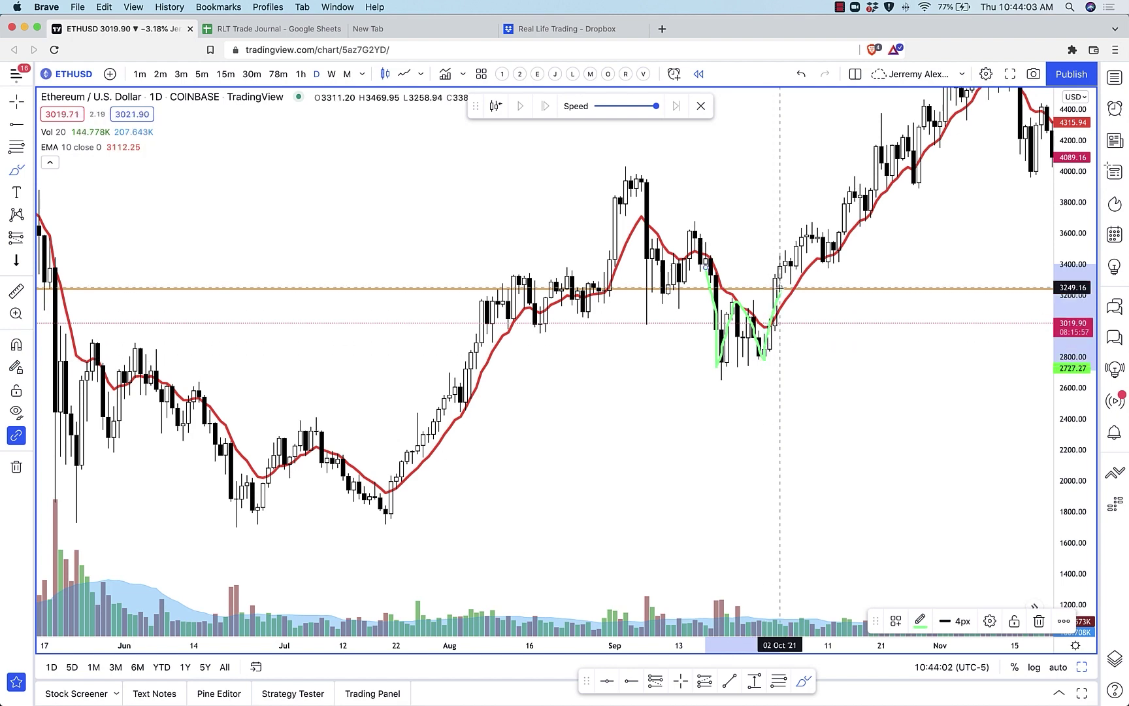
pyautogui.scroll(2, 769, 293)
pyautogui.moveTo(798, 360); pyautogui.dragTo(739, 320)
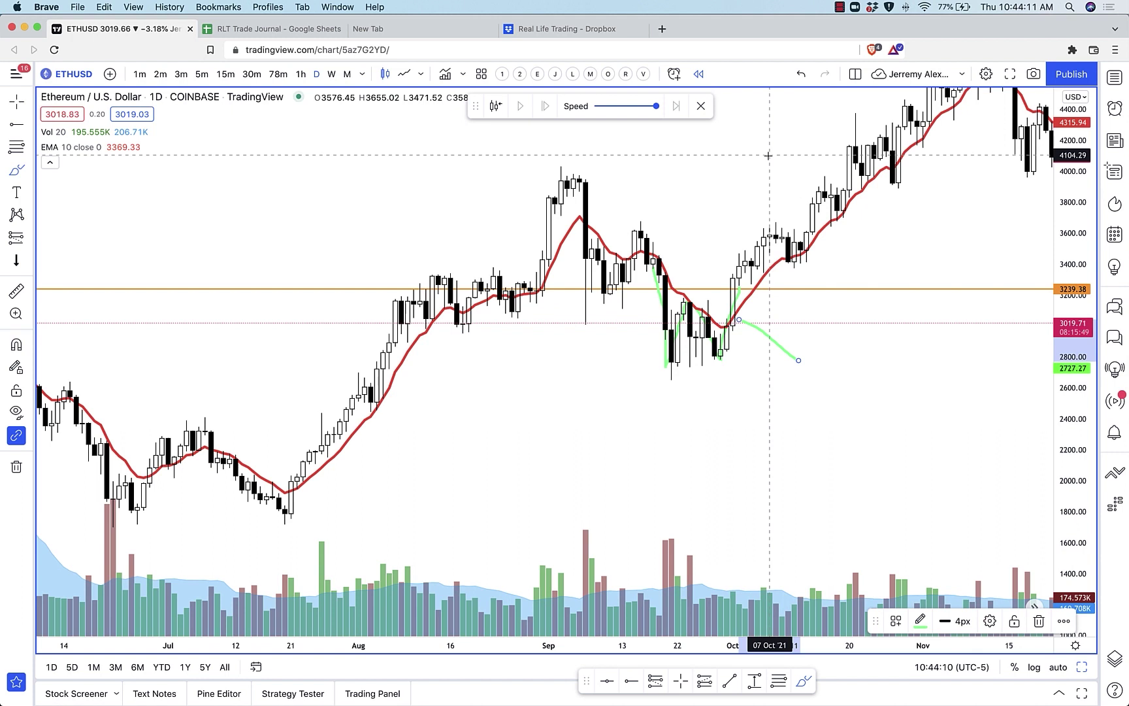
pyautogui.click(799, 76)
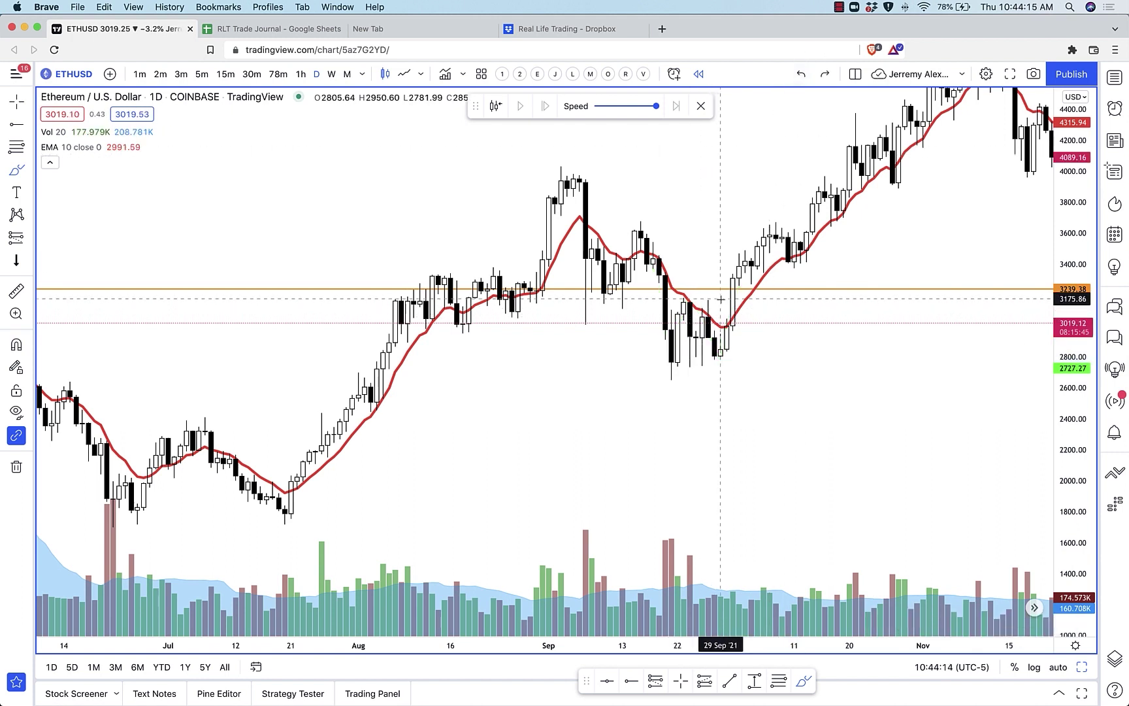
pyautogui.moveTo(726, 297)
pyautogui.mouseDown()
pyautogui.moveTo(825, 235)
pyautogui.moveTo(751, 238)
pyautogui.moveTo(725, 298)
pyautogui.mouseUp()
pyautogui.click(801, 75)
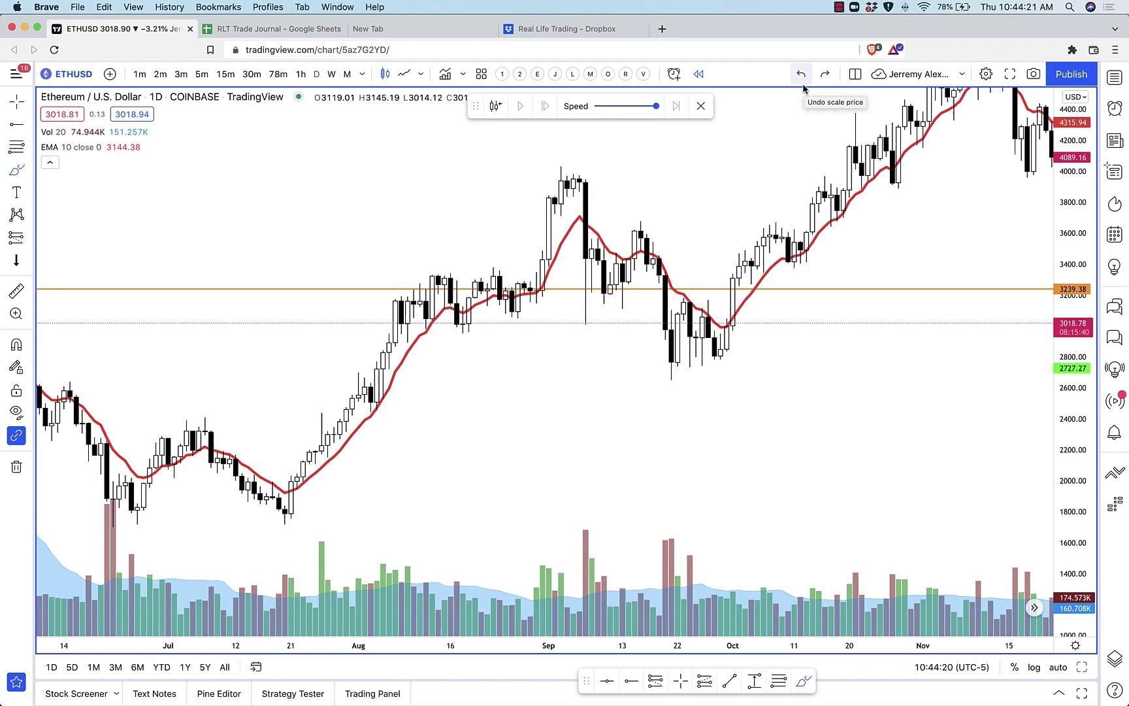
# Zoom to show January–November 2021, then brush a green line down from the September peak
pyautogui.scroll(-8, 431, 279)
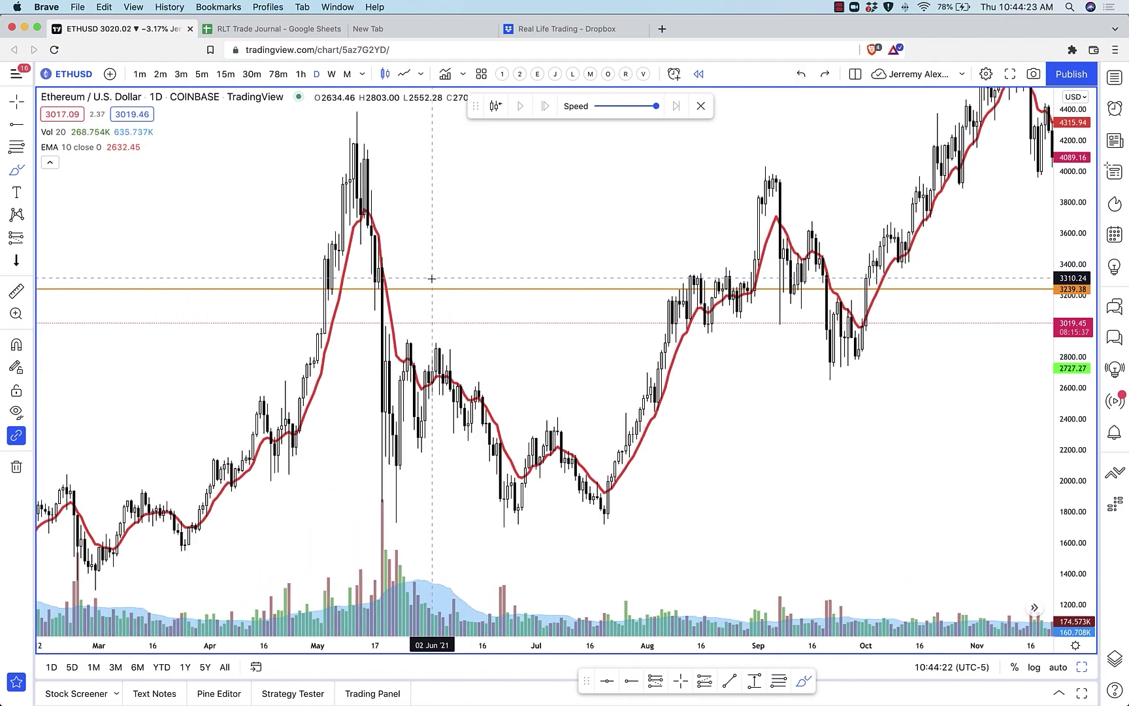
pyautogui.scroll(4, 431, 278)
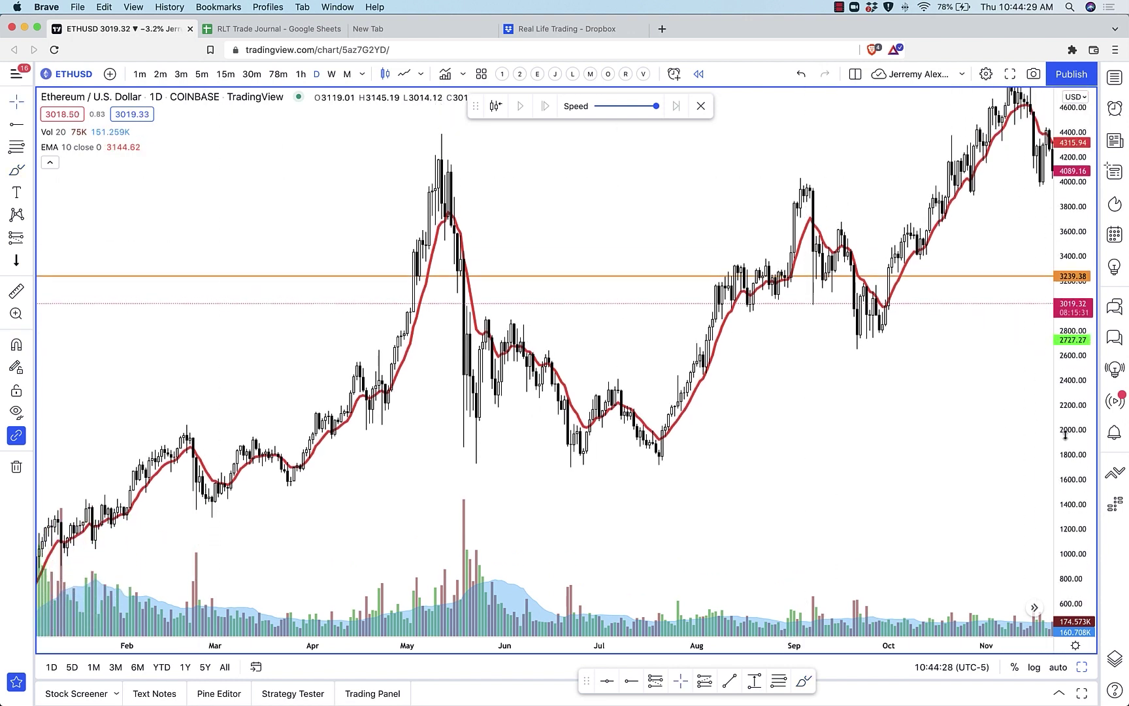
pyautogui.click(8, 174)
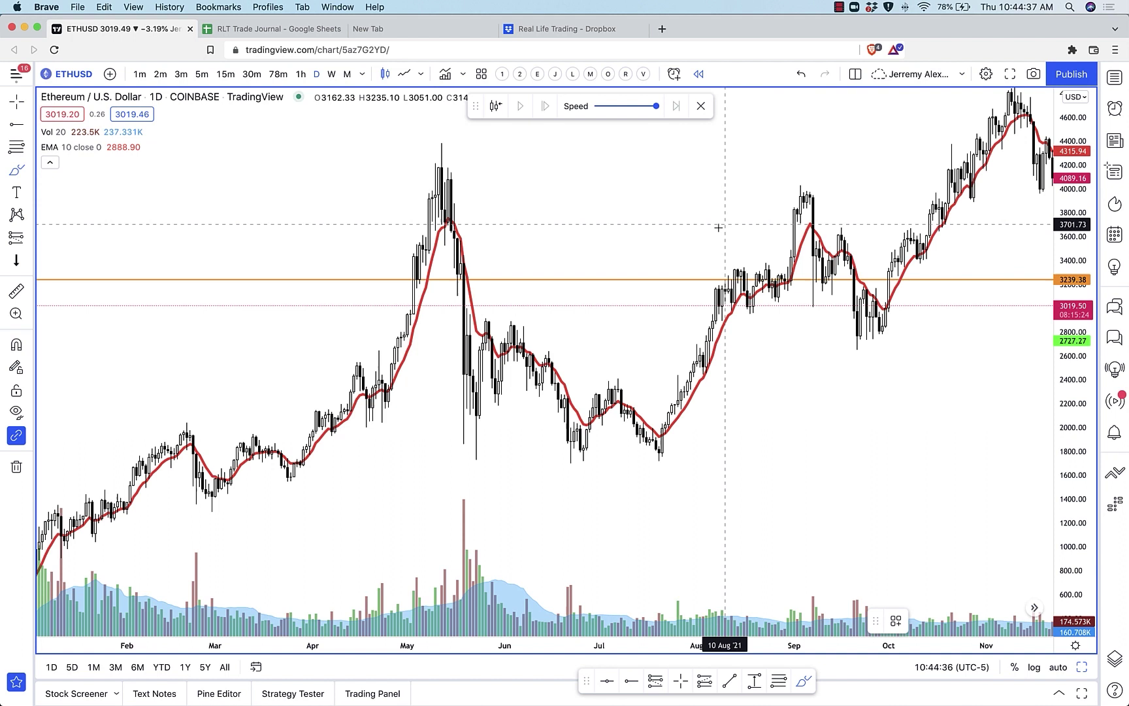
pyautogui.moveTo(800, 191); pyautogui.dragTo(838, 300)
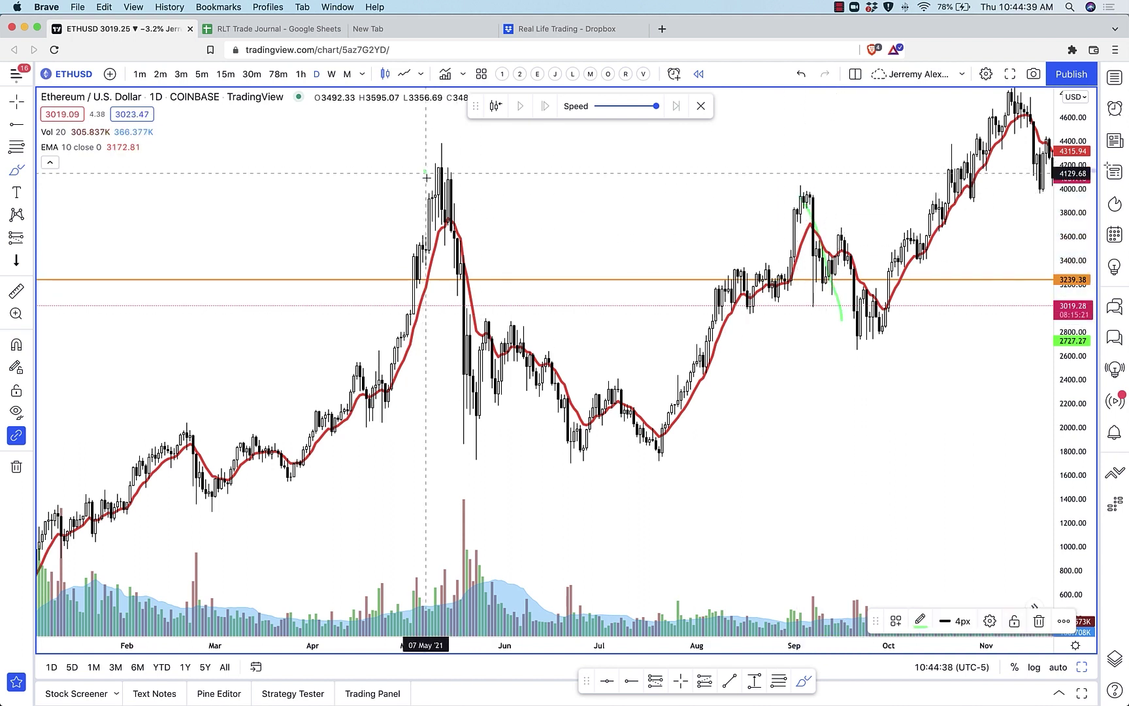
# Brush green strokes over the May drop, June–July slide, late-September V, a rising arrow, and March
pyautogui.moveTo(424, 172); pyautogui.dragTo(476, 388)
pyautogui.moveTo(541, 354)
pyautogui.mouseDown()
pyautogui.moveTo(577, 438)
pyautogui.moveTo(600, 391)
pyautogui.moveTo(655, 456)
pyautogui.moveTo(681, 383)
pyautogui.mouseUp()
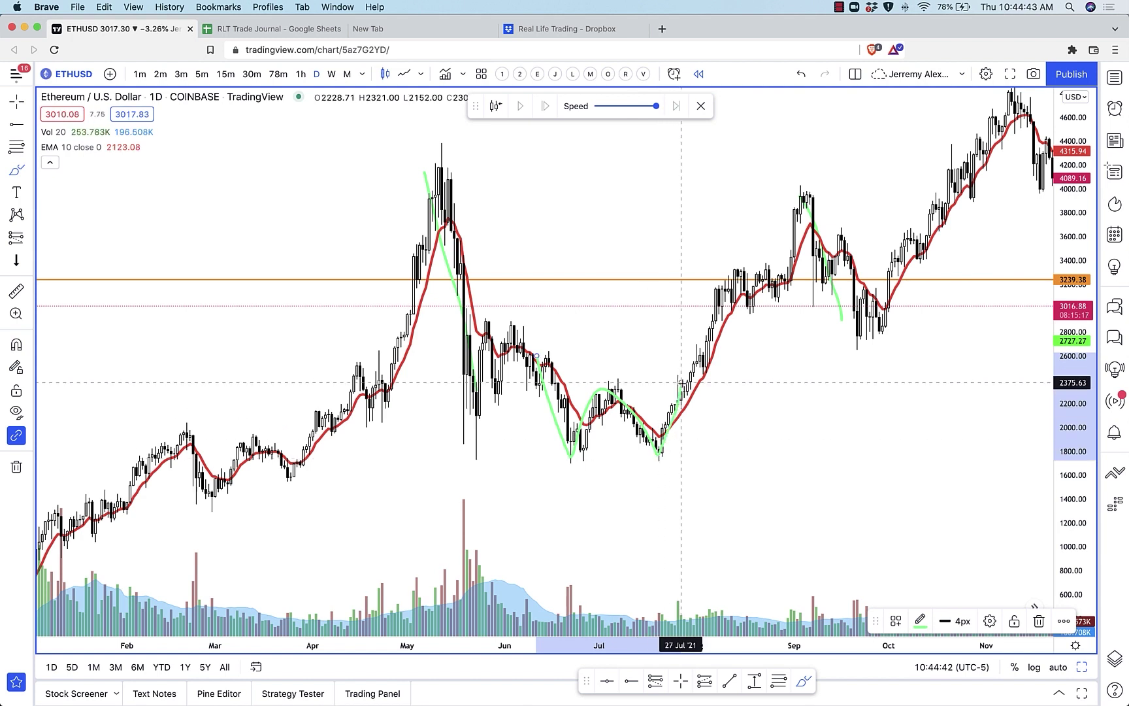
pyautogui.moveTo(854, 280)
pyautogui.mouseDown()
pyautogui.moveTo(858, 335)
pyautogui.moveTo(897, 273)
pyautogui.mouseUp()
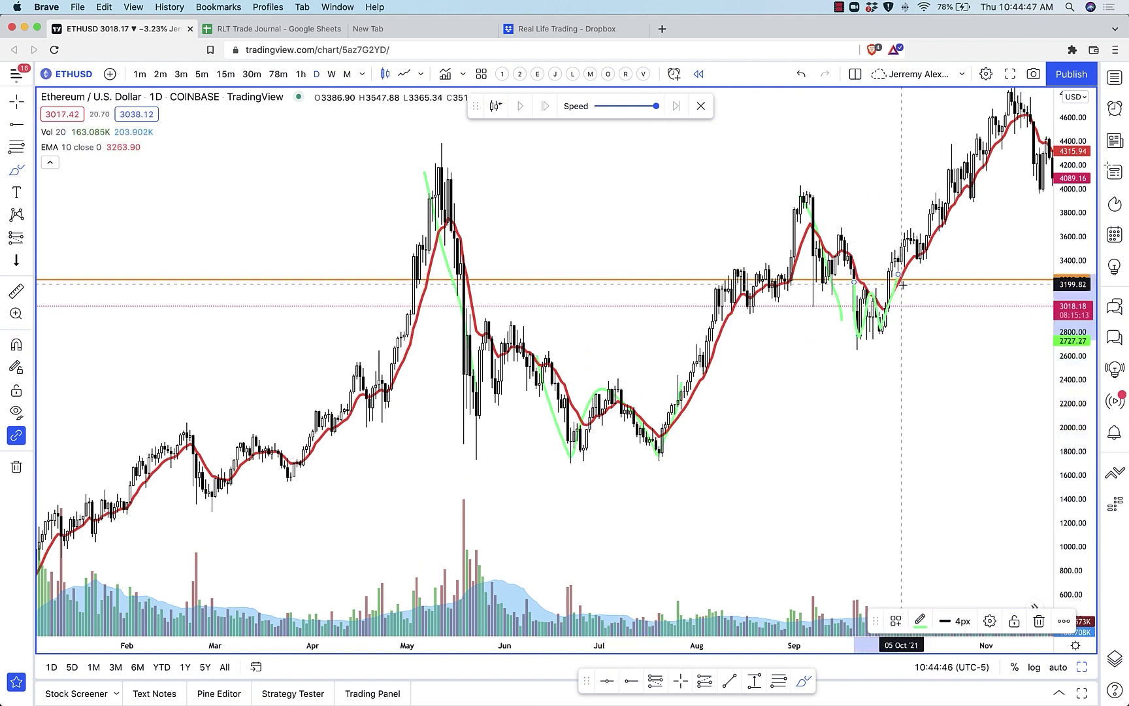
pyautogui.moveTo(639, 583)
pyautogui.mouseDown()
pyautogui.moveTo(832, 423)
pyautogui.moveTo(861, 436)
pyautogui.moveTo(945, 343)
pyautogui.moveTo(902, 363)
pyautogui.mouseUp()
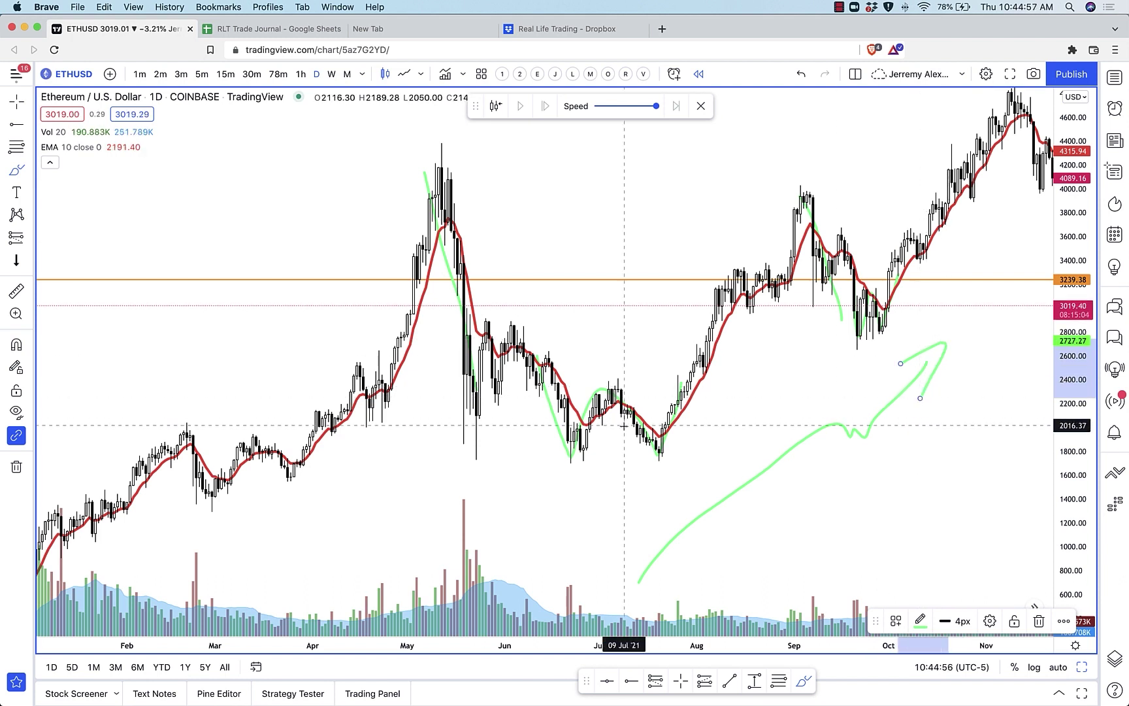
pyautogui.moveTo(199, 448)
pyautogui.mouseDown()
pyautogui.moveTo(216, 487)
pyautogui.moveTo(239, 450)
pyautogui.moveTo(263, 441)
pyautogui.moveTo(294, 471)
pyautogui.moveTo(325, 406)
pyautogui.mouseUp()
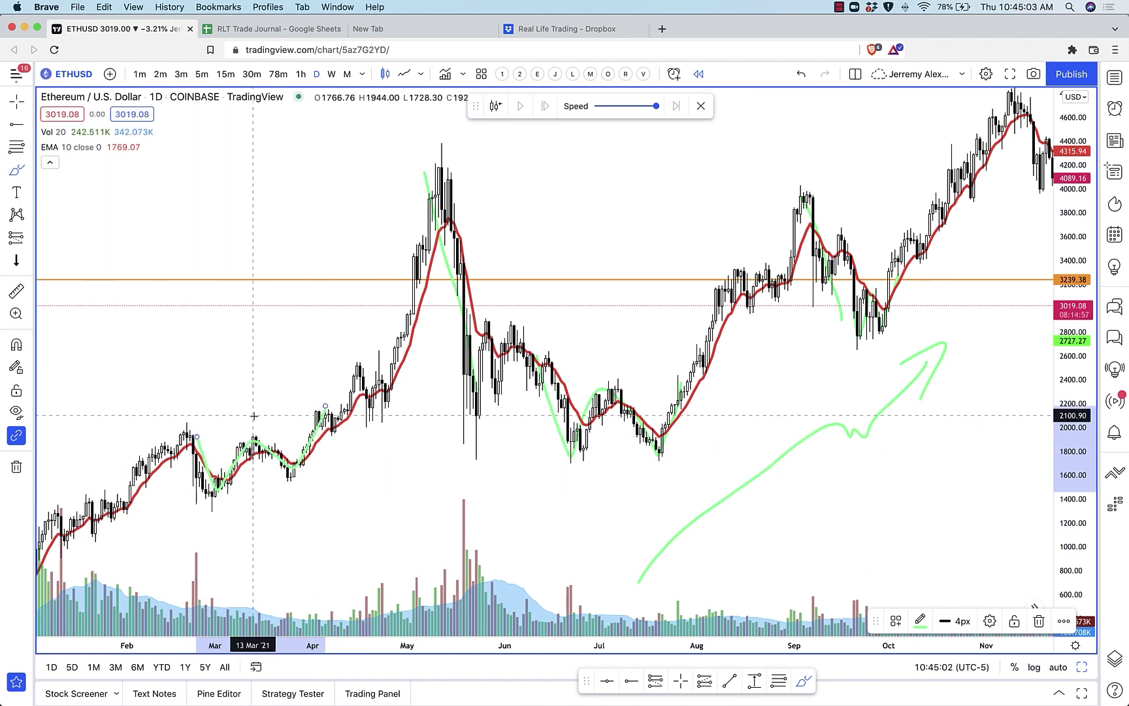
pyautogui.moveTo(253, 295)
pyautogui.mouseDown()
pyautogui.moveTo(255, 379)
pyautogui.moveTo(285, 346)
pyautogui.mouseUp()
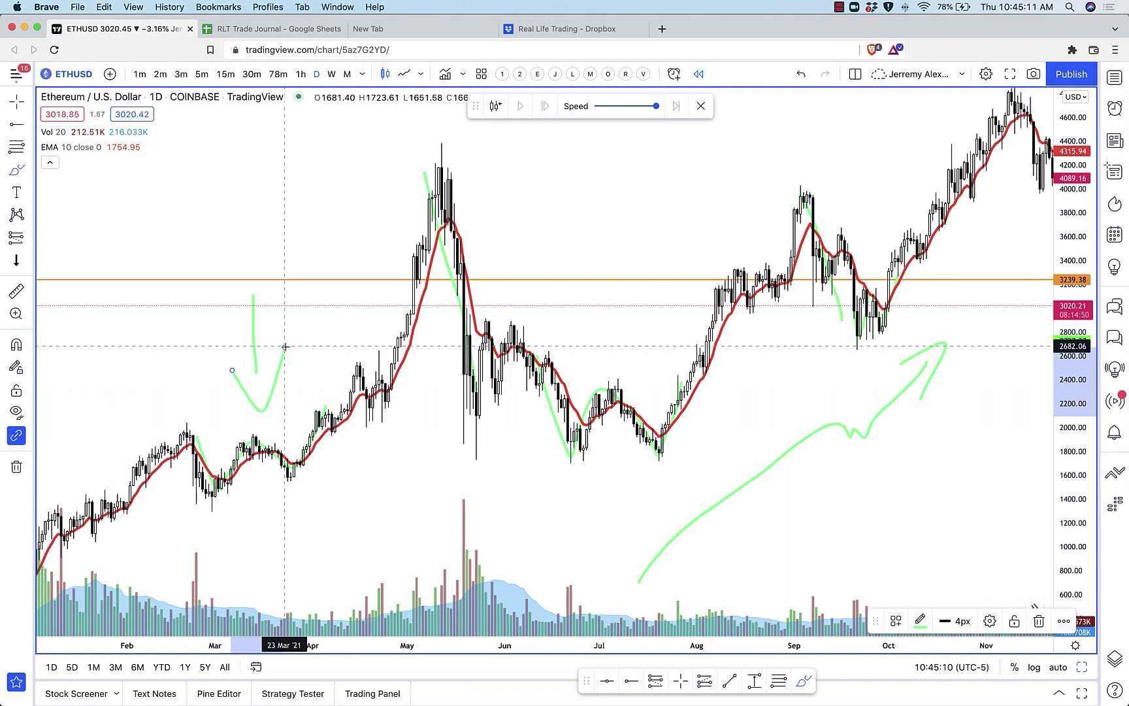
# Undo the V, arrow and May–July sketches, set replay start in January 2021, and auto-fit prices
pyautogui.click(801, 74)
pyautogui.click(801, 73)
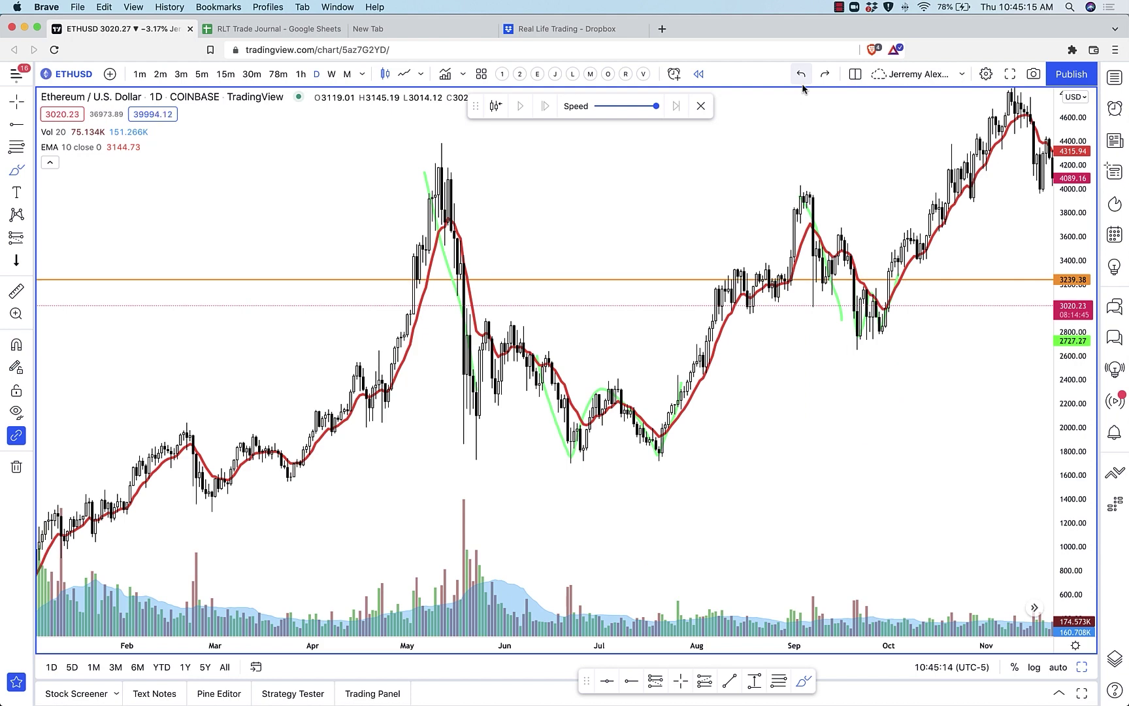
pyautogui.click(801, 74)
pyautogui.click(801, 74)
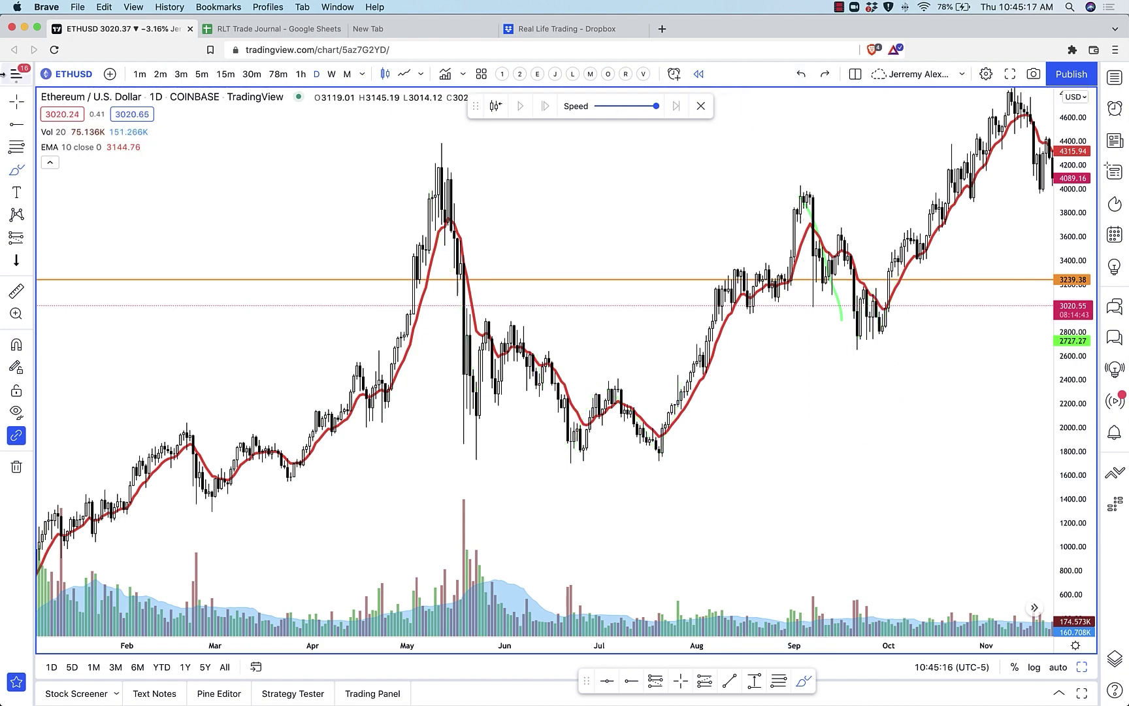
pyautogui.scroll(-5, 297, 181)
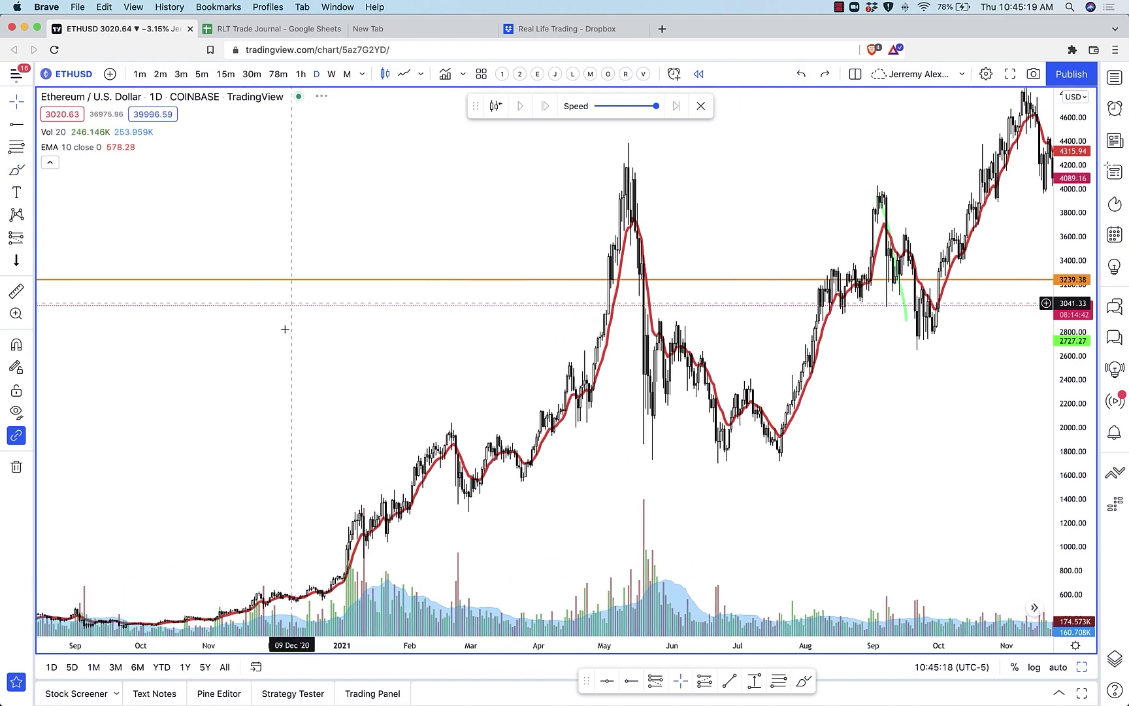
pyautogui.click(374, 310)
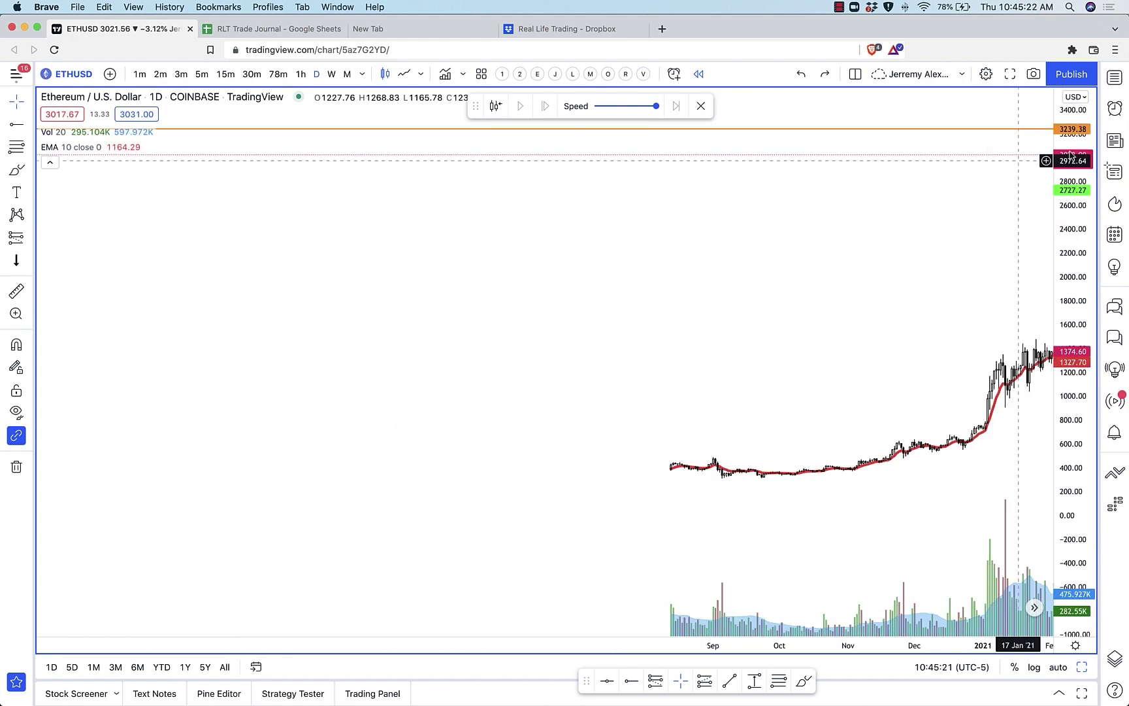
pyautogui.click(1058, 668)
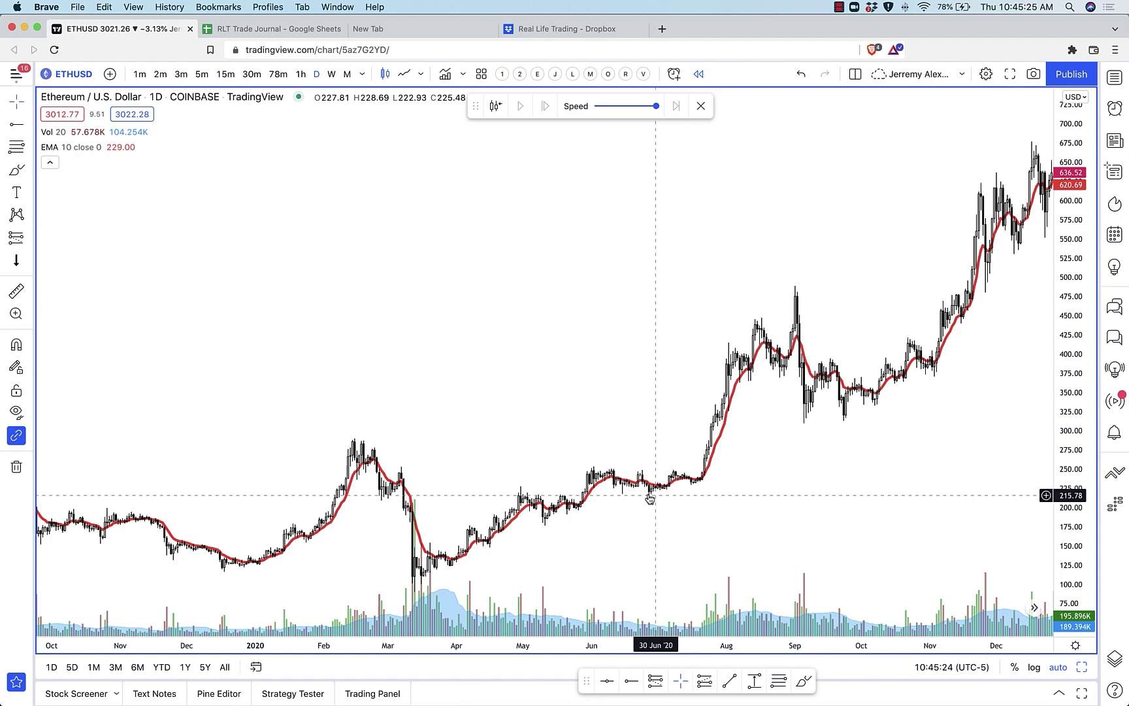
# Pan and zoom back to July 2019 through early March 2020, ending on the March crash
pyautogui.moveTo(546, 429); pyautogui.dragTo(1030, 229)
pyautogui.scroll(3, 1039, 392)
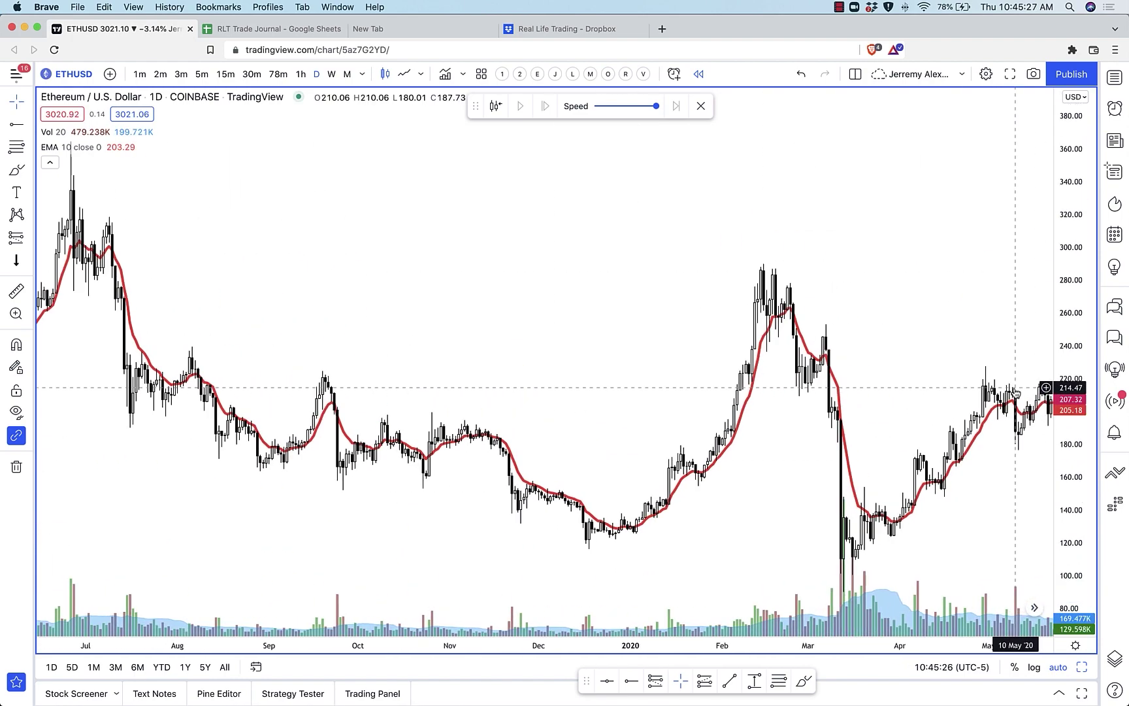
pyautogui.moveTo(1055, 539); pyautogui.dragTo(1054, 575)
pyautogui.moveTo(954, 528); pyautogui.dragTo(810, 262)
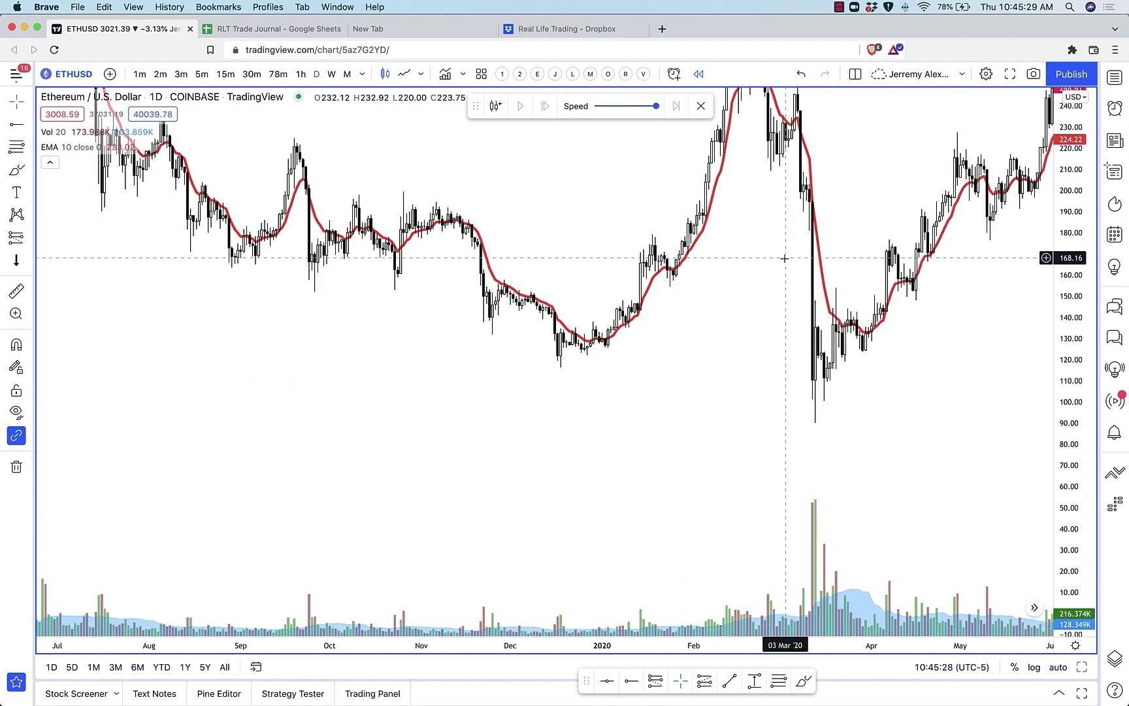
pyautogui.scroll(3, 824, 281)
pyautogui.scroll(5, 824, 281)
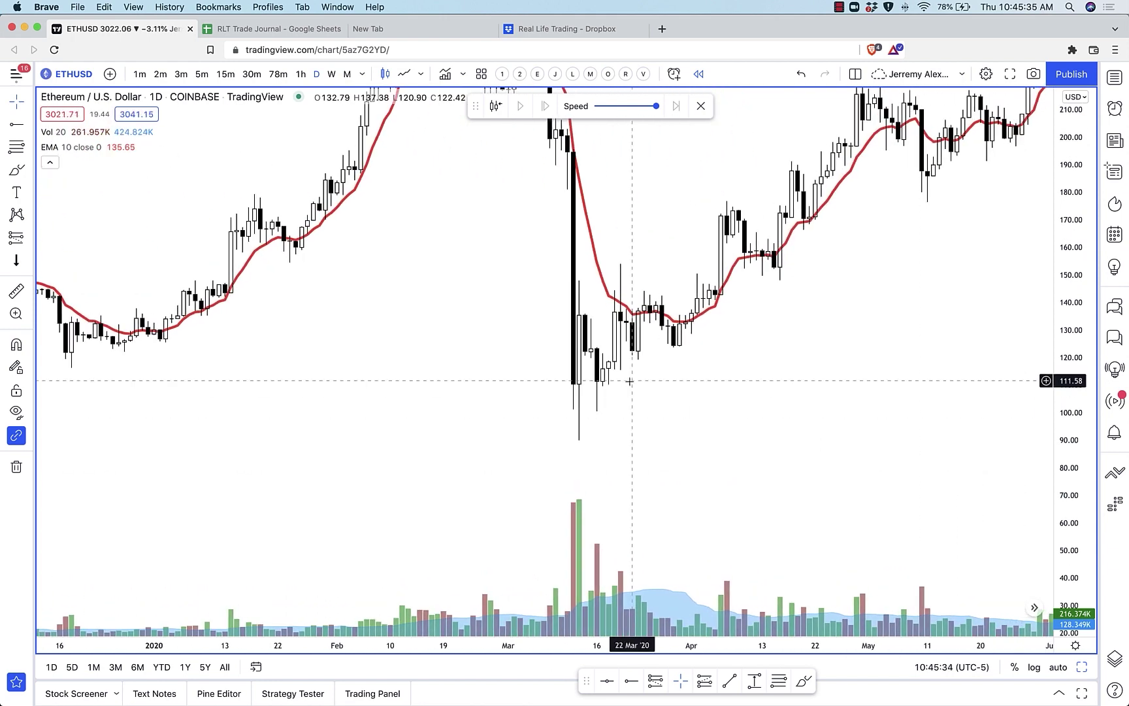
pyautogui.scroll(-3, 629, 381)
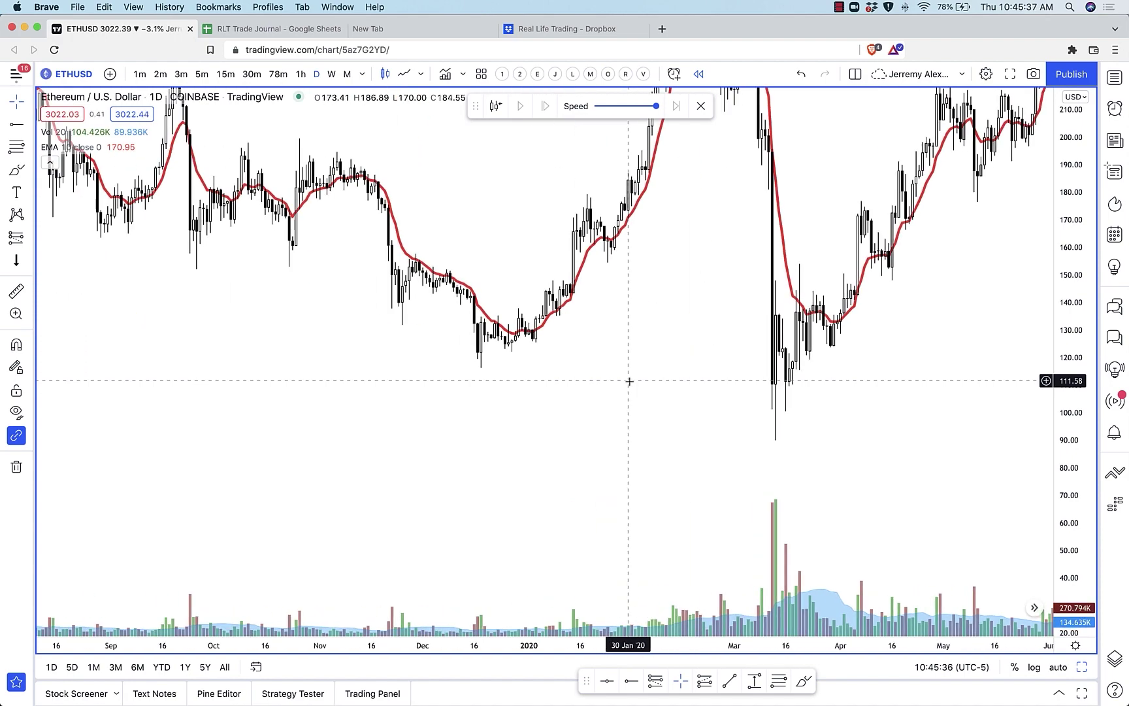
pyautogui.scroll(-3, 630, 381)
pyautogui.moveTo(441, 302); pyautogui.dragTo(557, 424)
pyautogui.scroll(5, 559, 424)
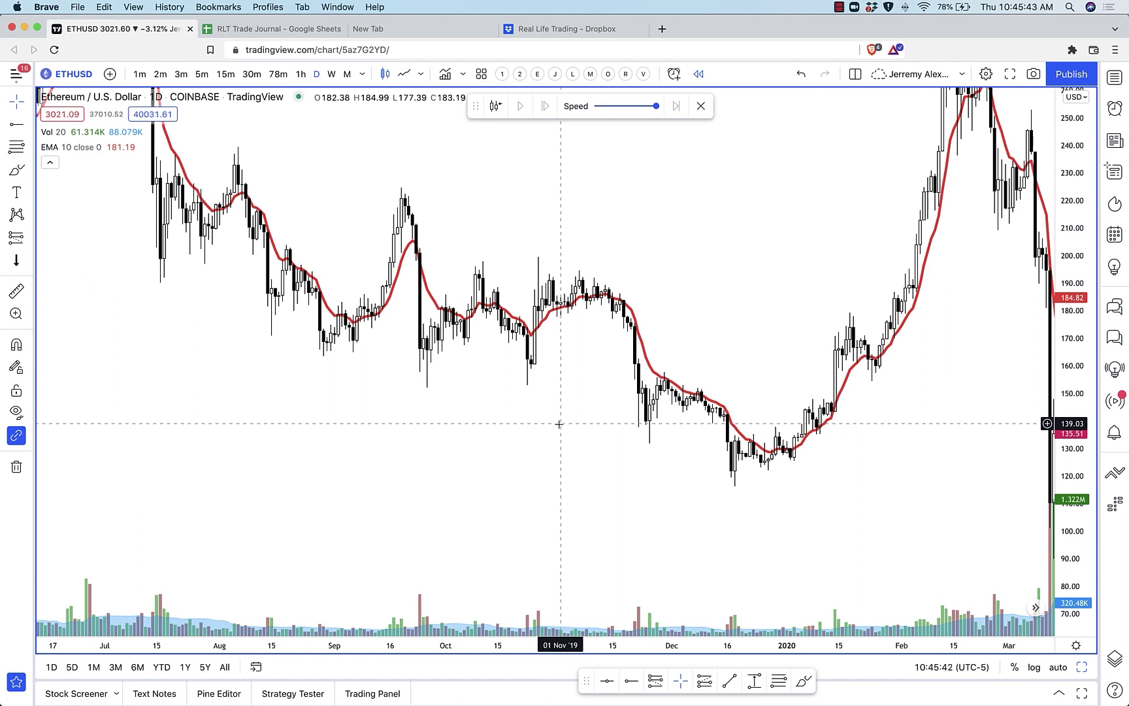
# Toggle line chart and back to candles, frame mid-July to early-December 2019, and pick the Brush
pyautogui.click(404, 74)
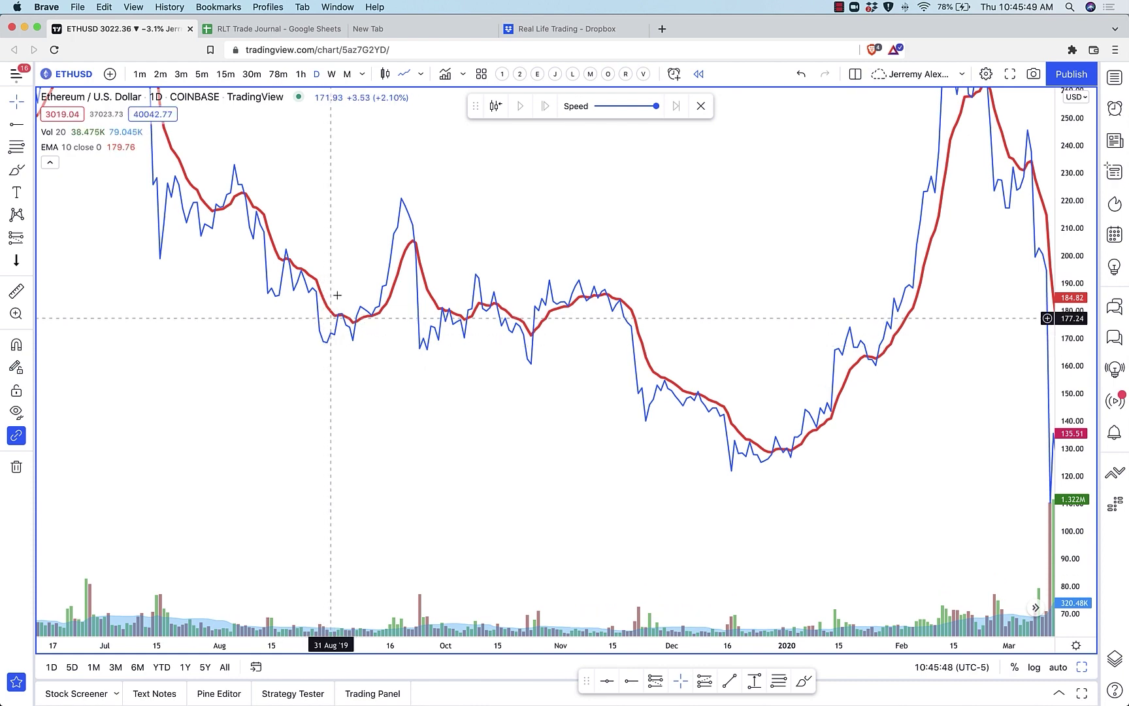
pyautogui.click(385, 74)
pyautogui.moveTo(235, 237); pyautogui.dragTo(839, 380)
pyautogui.scroll(3, 811, 359)
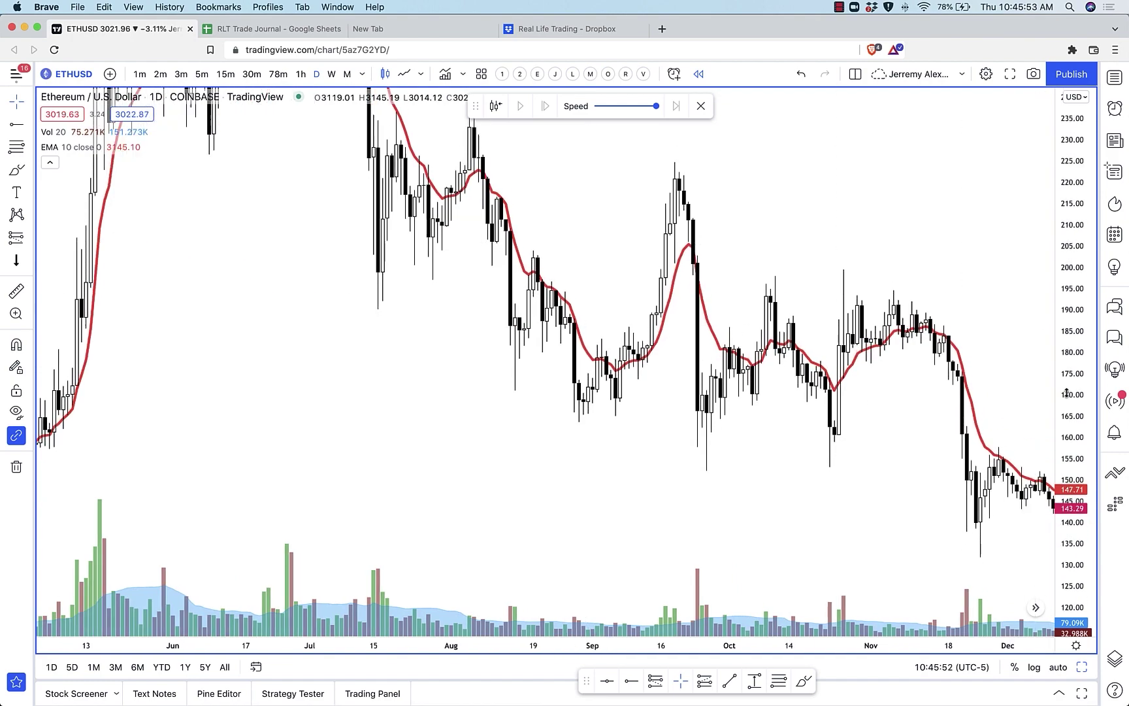
pyautogui.scroll(2, 796, 343)
pyautogui.scroll(-2, 479, 383)
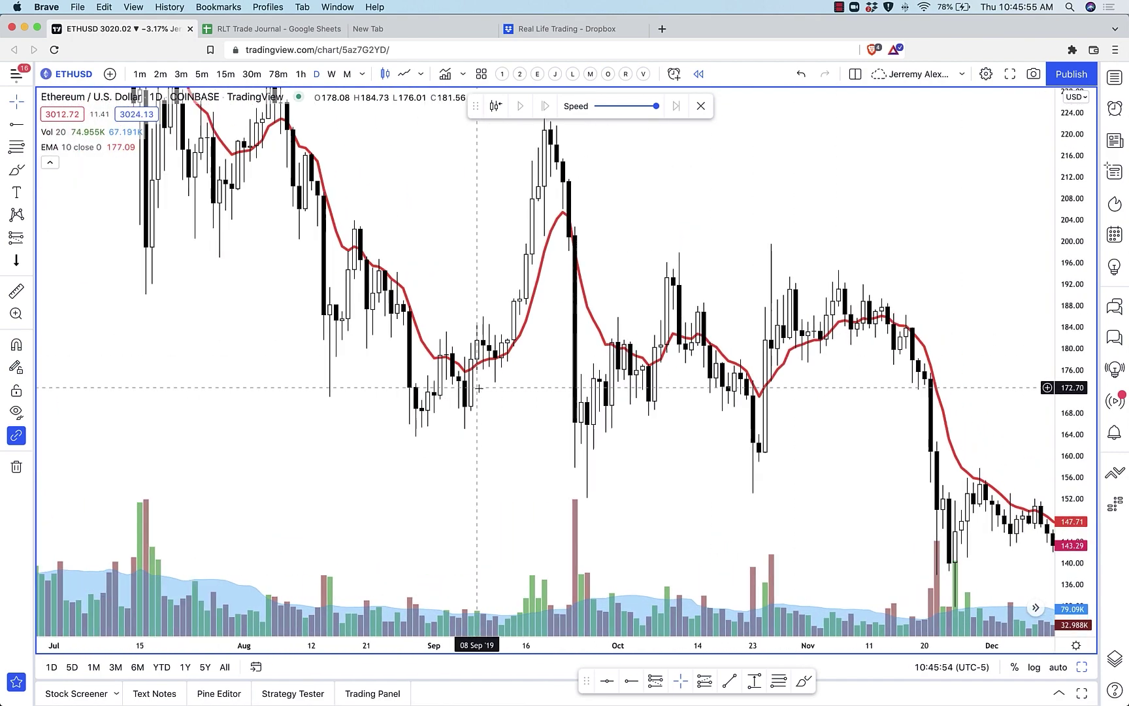
pyautogui.moveTo(434, 423); pyautogui.dragTo(483, 388)
pyautogui.scroll(1, 482, 388)
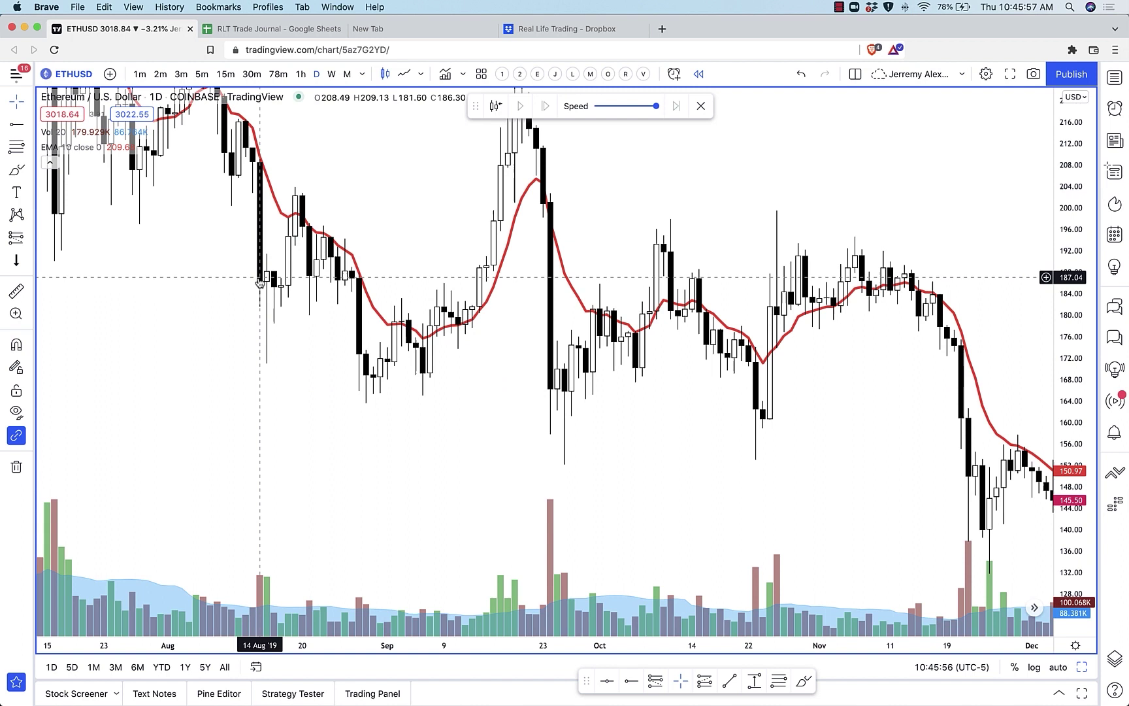
pyautogui.click(18, 172)
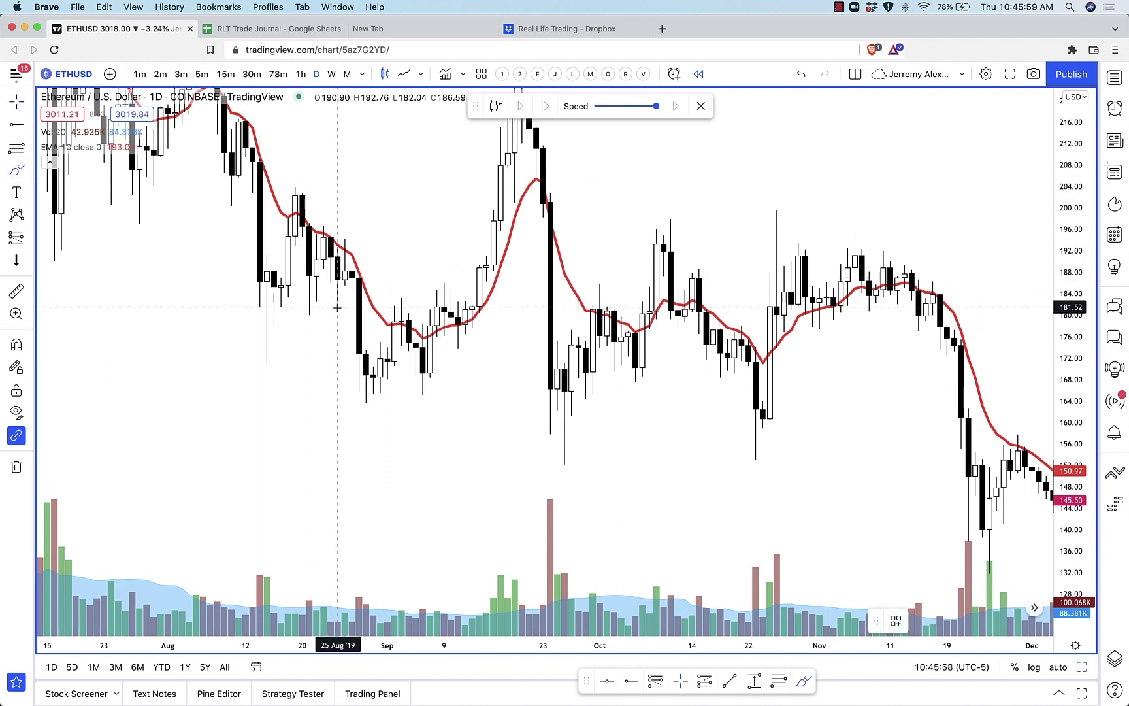
# Brush green strokes around the early-September 2019 W and an arrow at the mid-September breakout
pyautogui.moveTo(352, 296)
pyautogui.mouseDown()
pyautogui.moveTo(374, 386)
pyautogui.moveTo(394, 320)
pyautogui.moveTo(420, 382)
pyautogui.moveTo(430, 301)
pyautogui.moveTo(390, 315)
pyautogui.moveTo(450, 319)
pyautogui.moveTo(415, 316)
pyautogui.moveTo(465, 338)
pyautogui.mouseUp()
pyautogui.moveTo(437, 284); pyautogui.dragTo(486, 310)
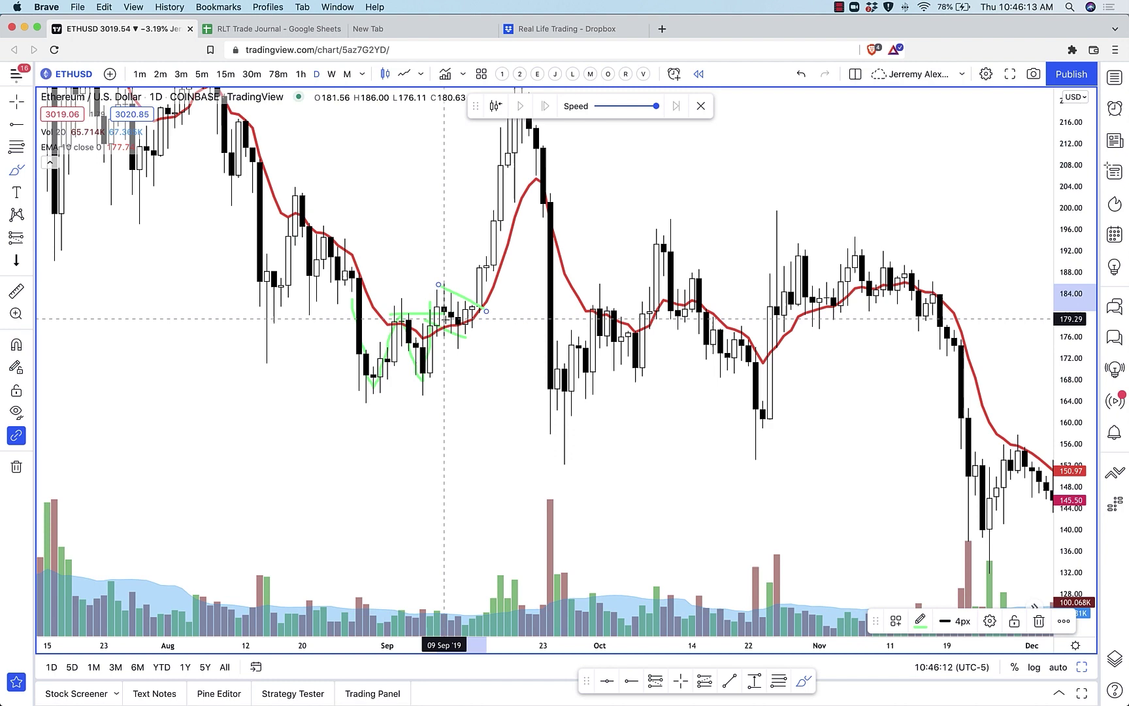
pyautogui.scroll(2, 451, 320)
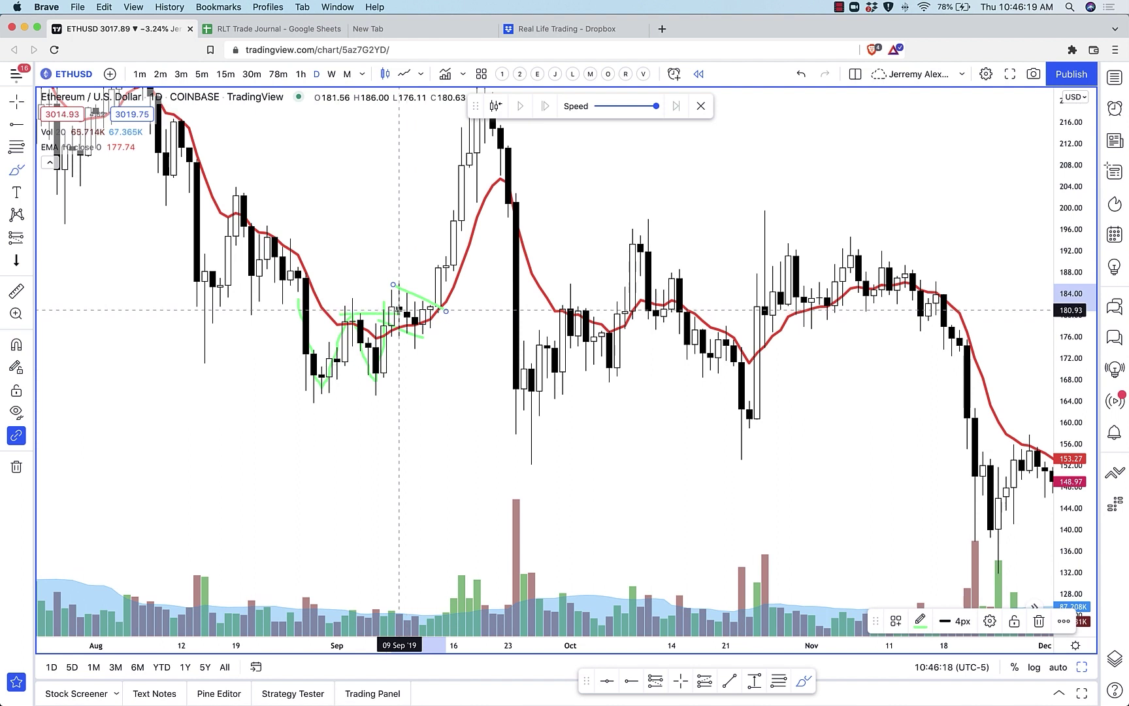
pyautogui.moveTo(361, 216)
pyautogui.mouseDown()
pyautogui.moveTo(416, 264)
pyautogui.moveTo(408, 236)
pyautogui.mouseUp()
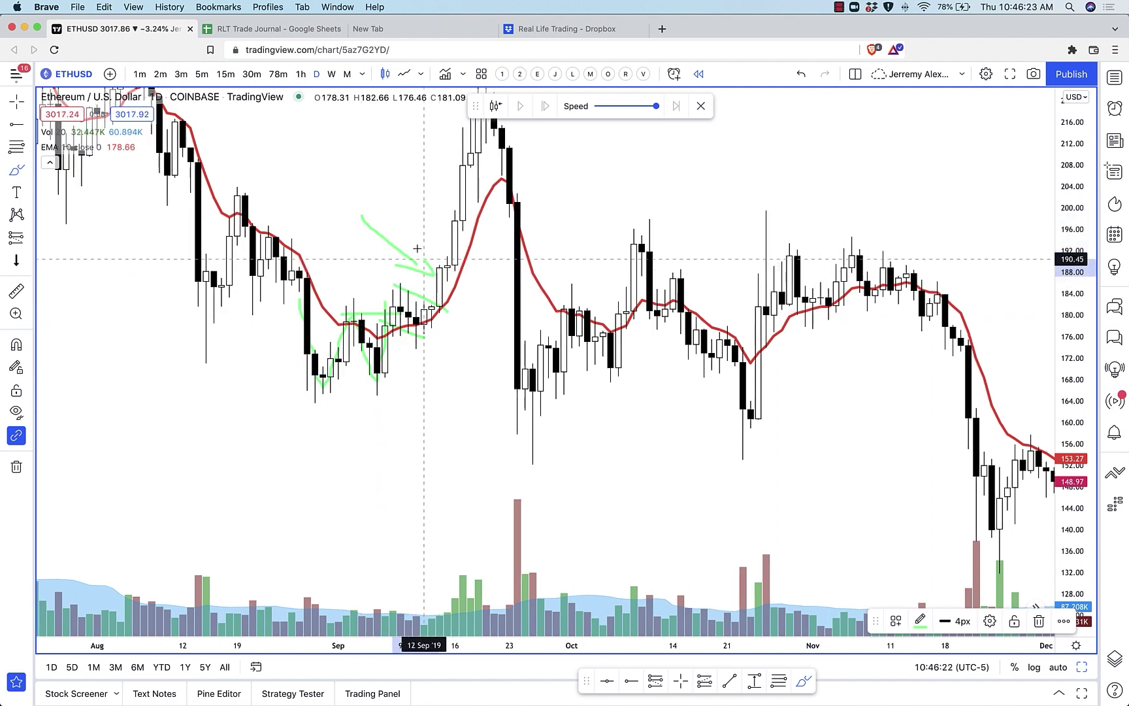
pyautogui.moveTo(419, 283); pyautogui.dragTo(462, 283)
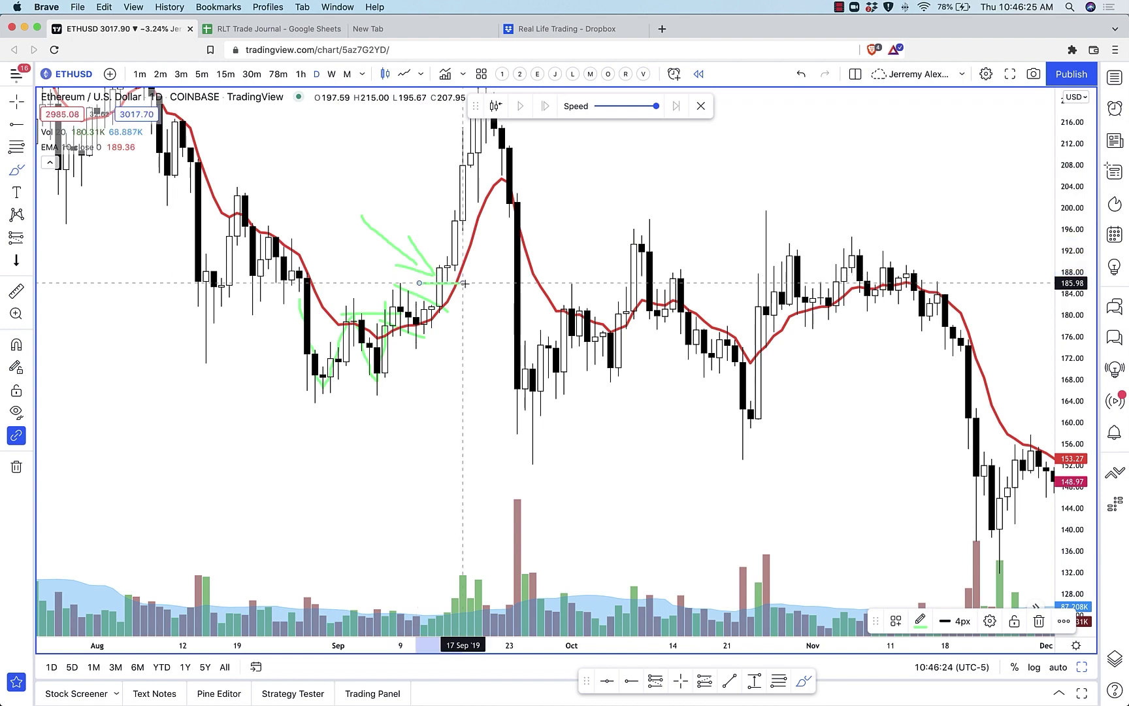
# Advance the replay one bar, then undo the green arrow, horizontal, diagonal and remaining sketch strokes
pyautogui.hotkey('shift', 'Right')
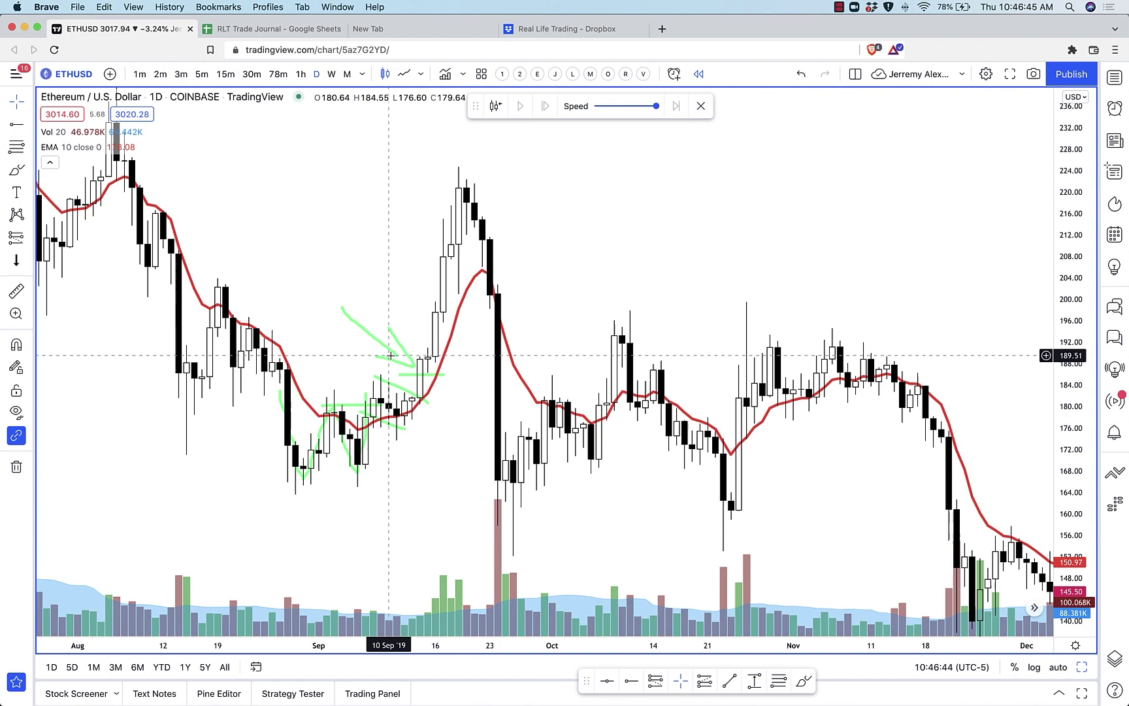
pyautogui.press('super+z')
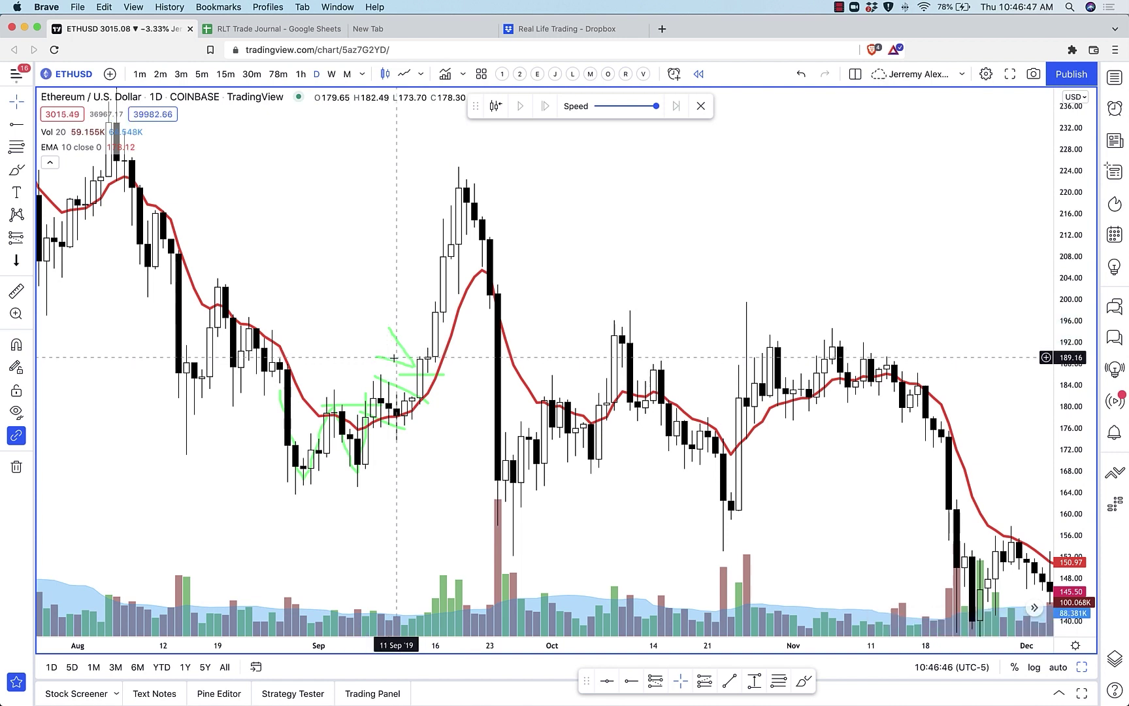
pyautogui.press('super+z')
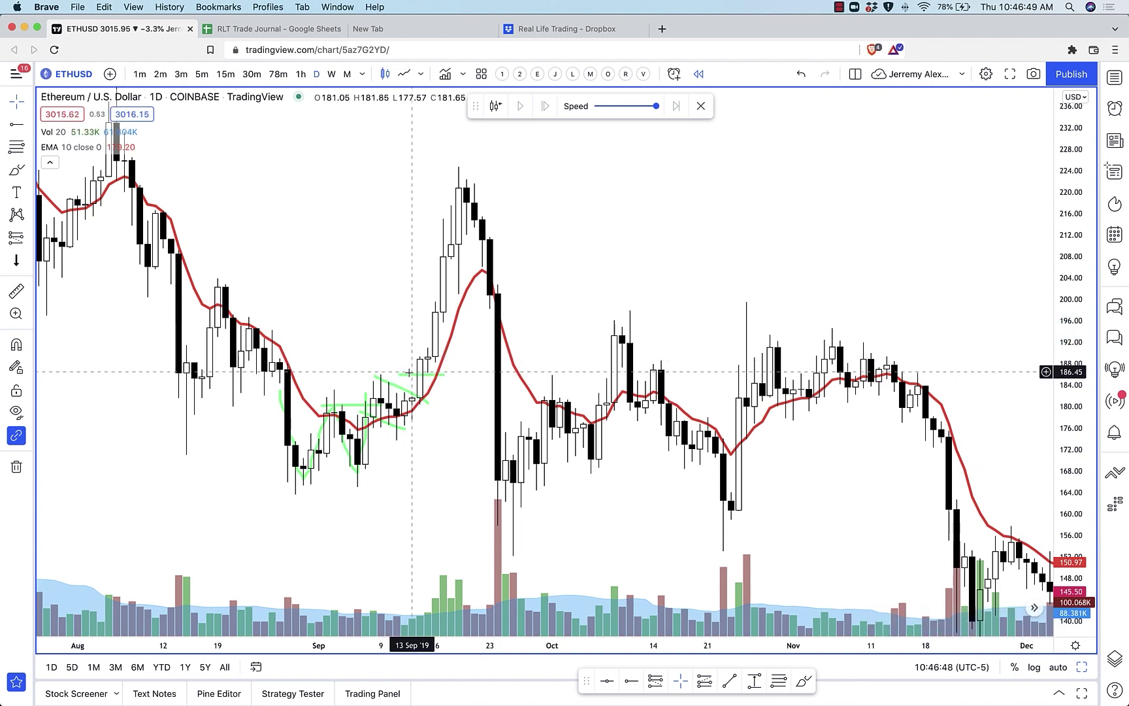
pyautogui.press('super+z')
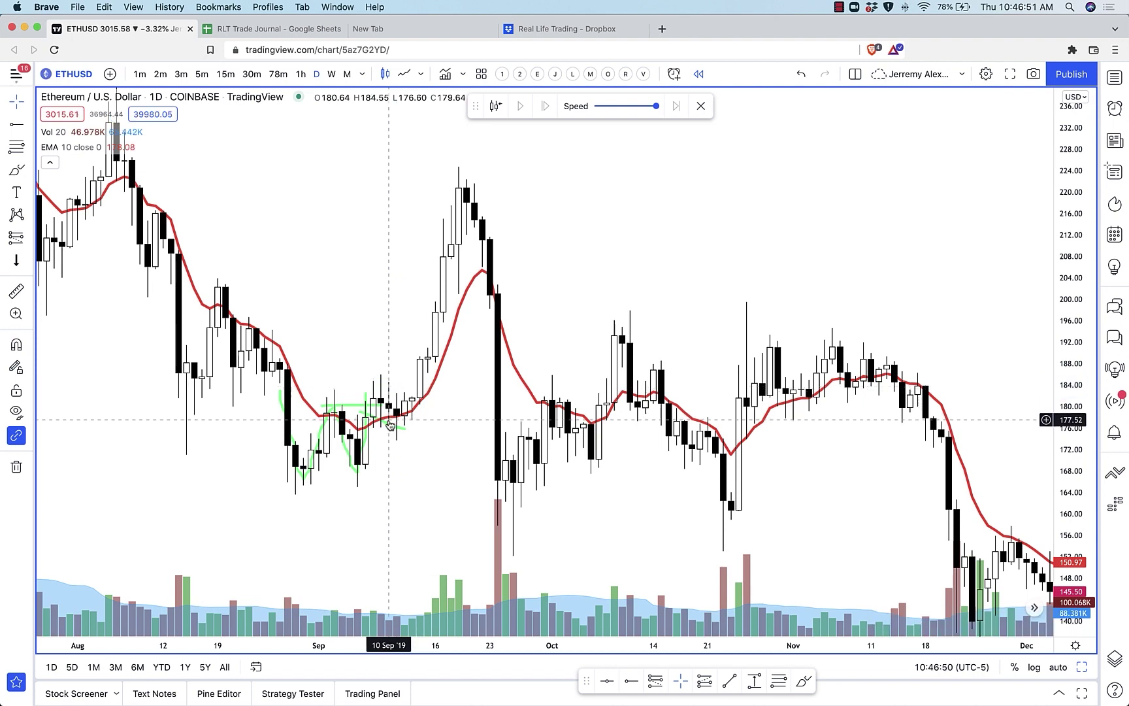
pyautogui.press('super+z')
pyautogui.press('super+z')
pyautogui.scroll(3, 364, 405)
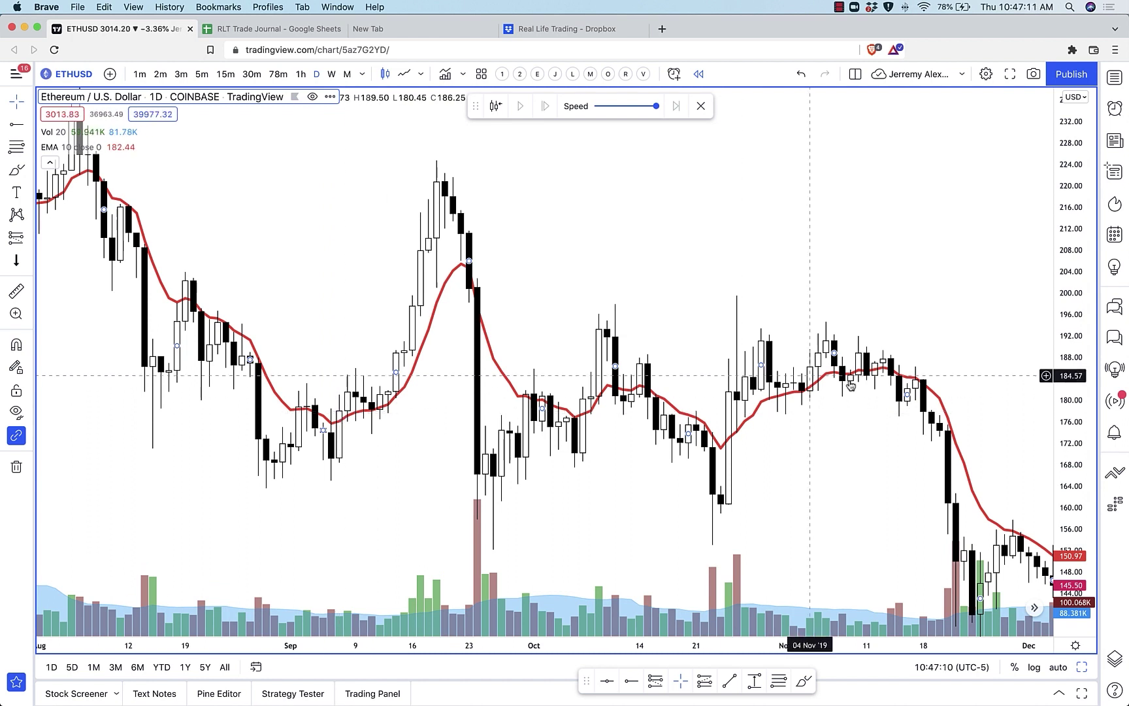
pyautogui.scroll(-3, 830, 246)
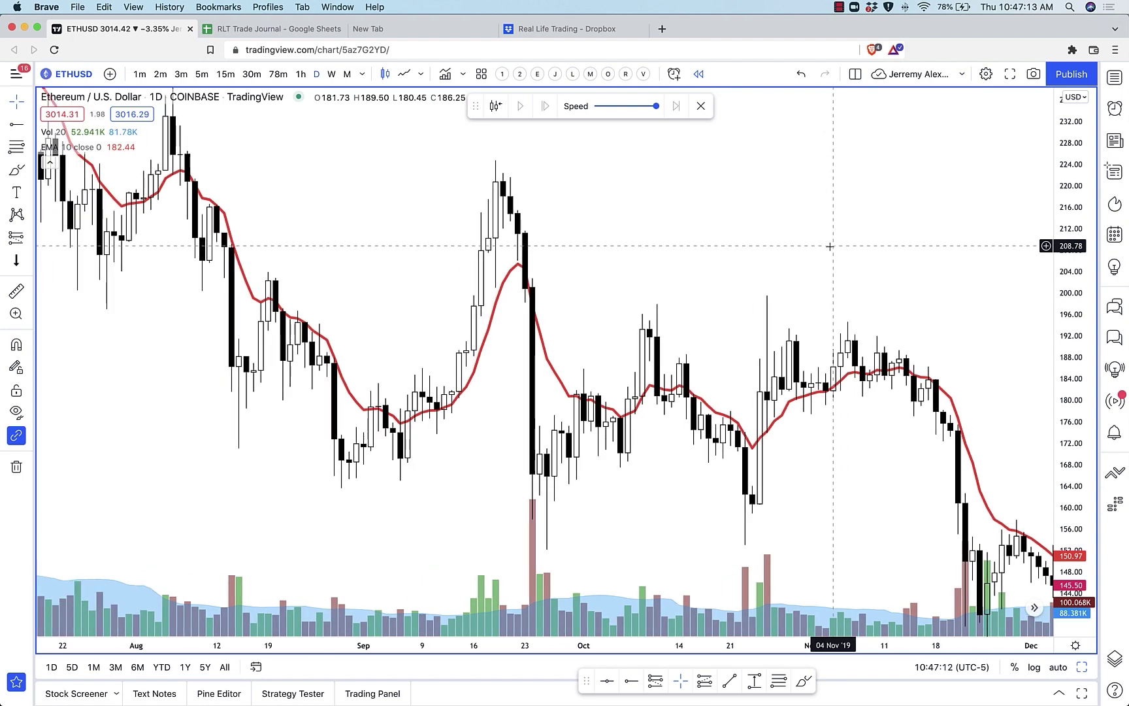